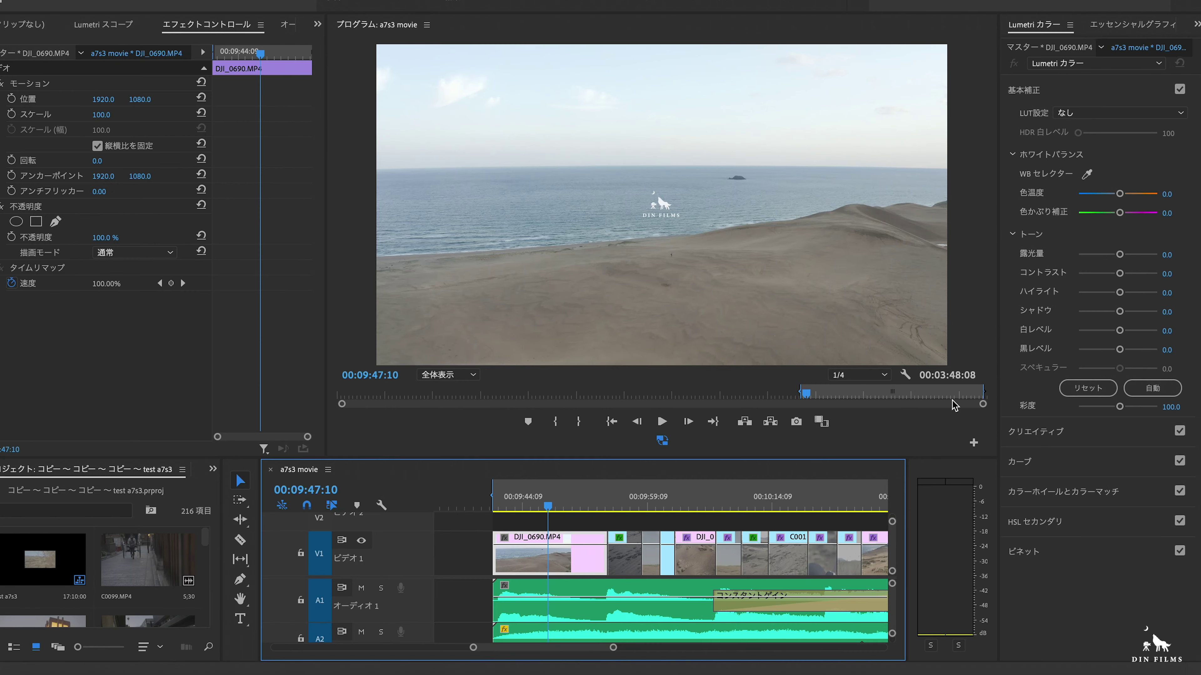
Shape an S-curve on the DJI_0690.MP4 clip's RGB curve, lowering the shadows and midtones and raising the highlights
left_click(1062, 462)
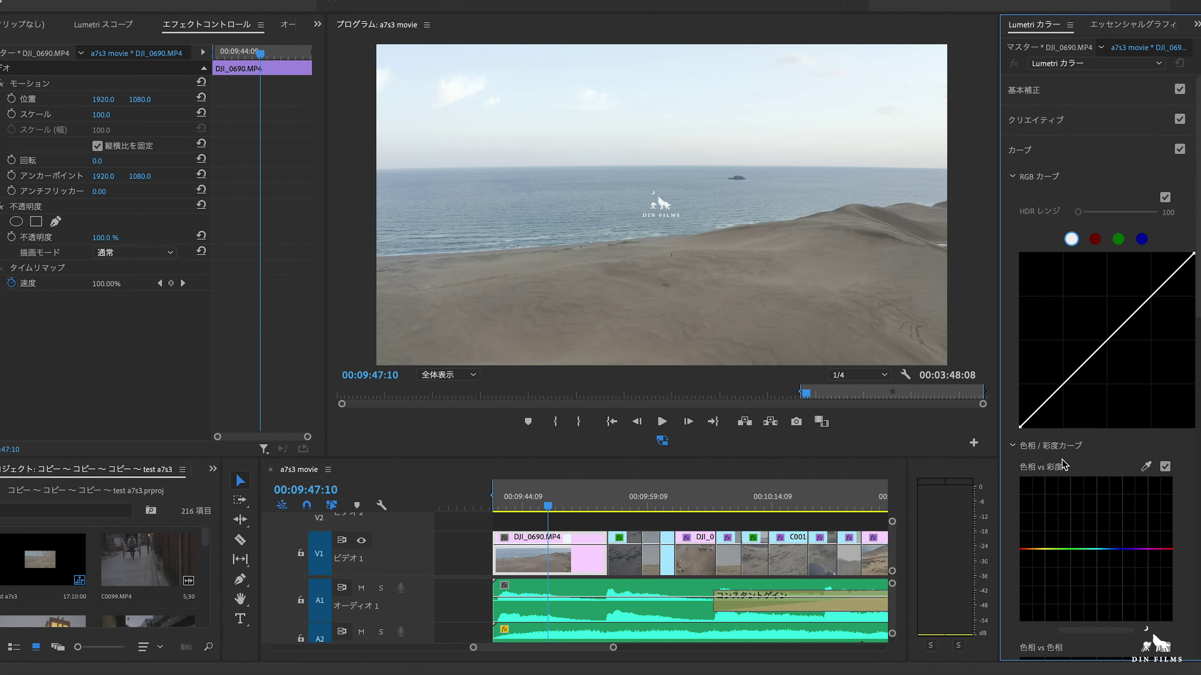
left_click_drag(1061, 392, 1061, 405)
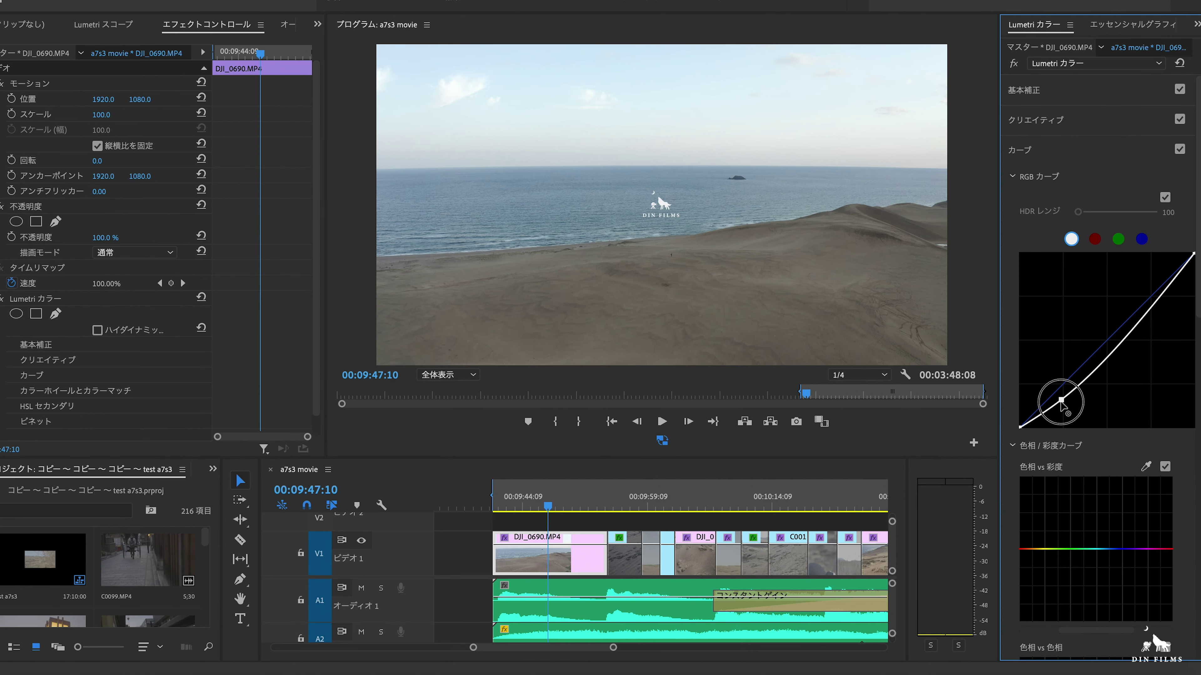
left_click_drag(1152, 303, 1153, 291)
left_click_drag(1102, 356, 1109, 373)
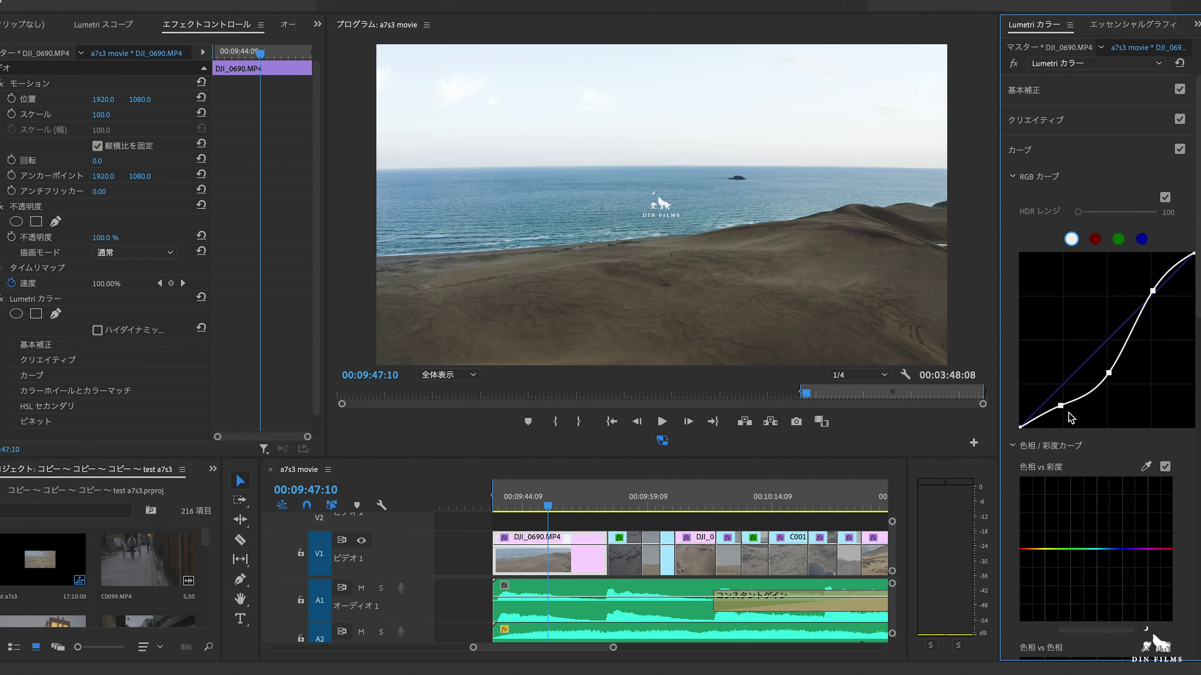
left_click_drag(1061, 408, 1063, 411)
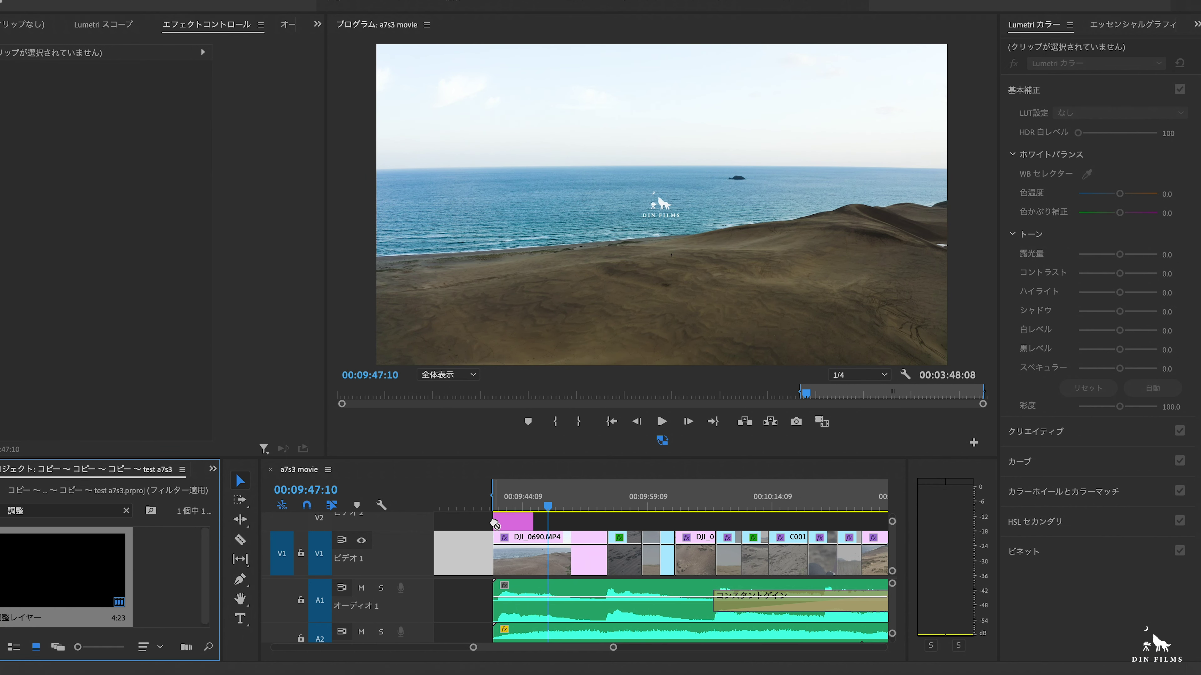
Extend the adjustment layer to the end of DJI_0690.MP4 and load DIN_LUT_OFFICIAL.cube as its creative Look at intensity 67.9
left_click_drag(531, 523, 606, 523)
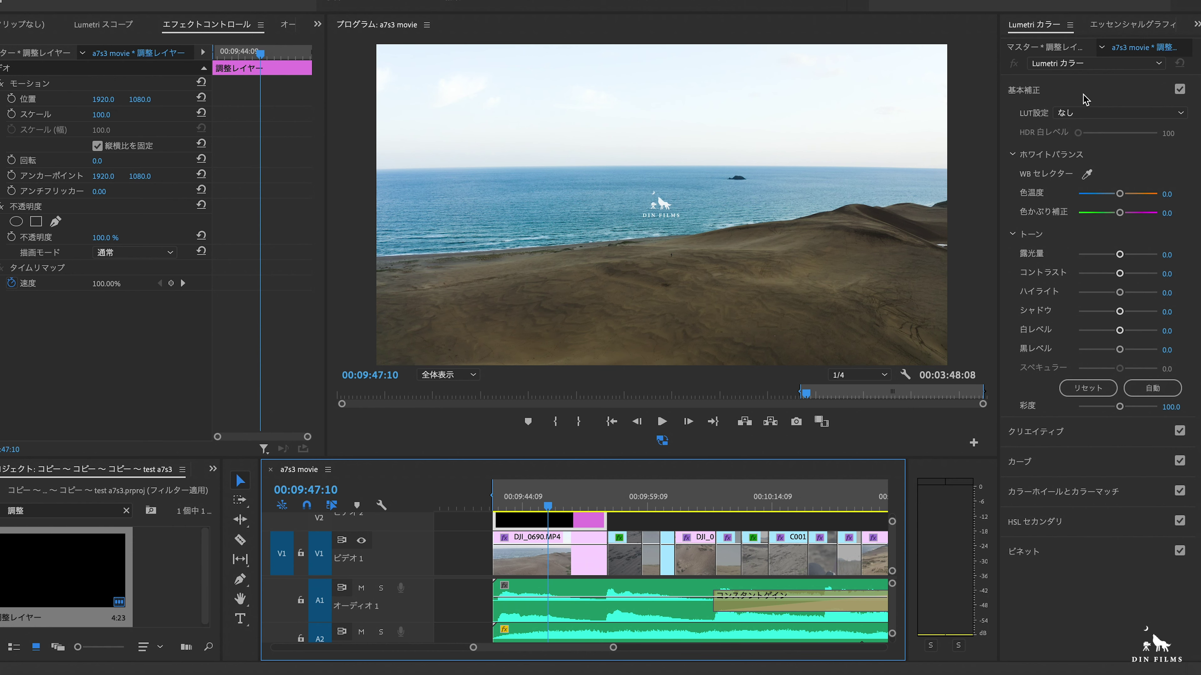
left_click(1095, 433)
left_click(1087, 143)
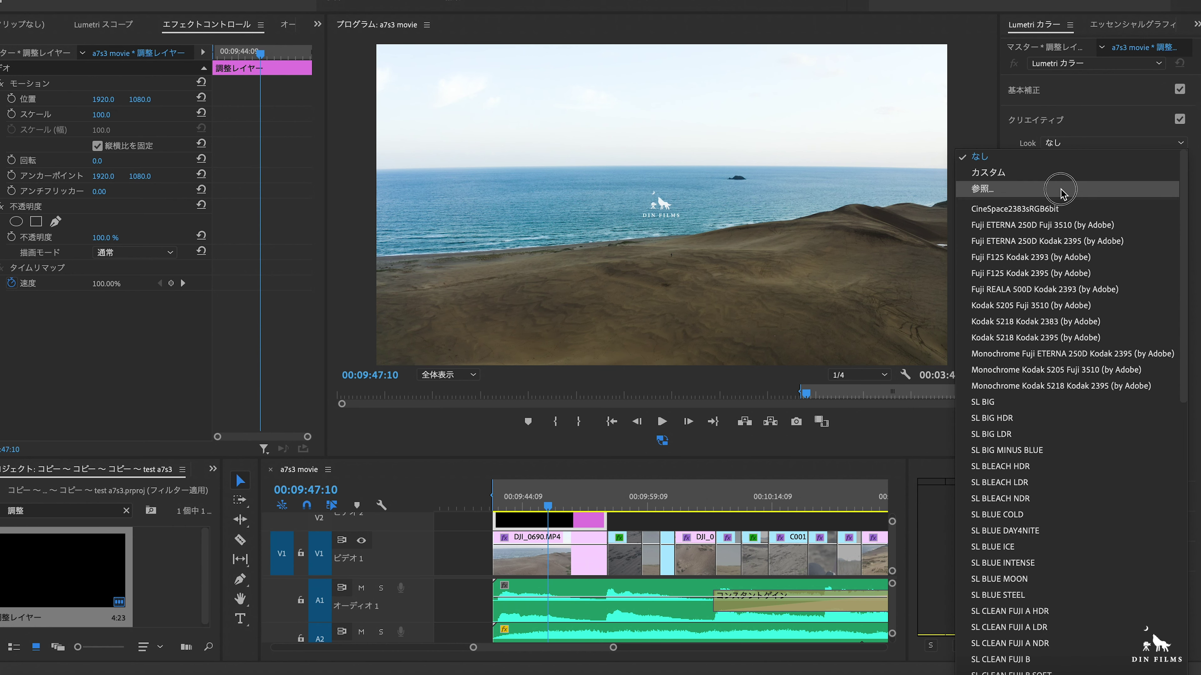
left_click(983, 189)
left_click(551, 151)
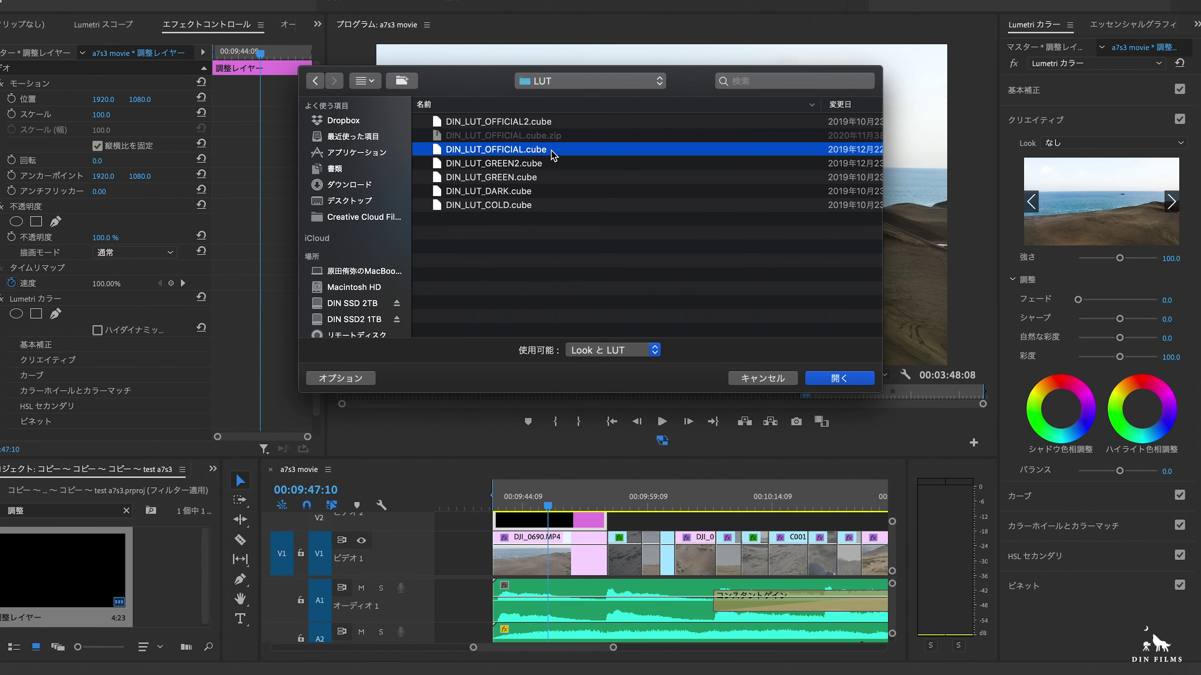
left_click(828, 381)
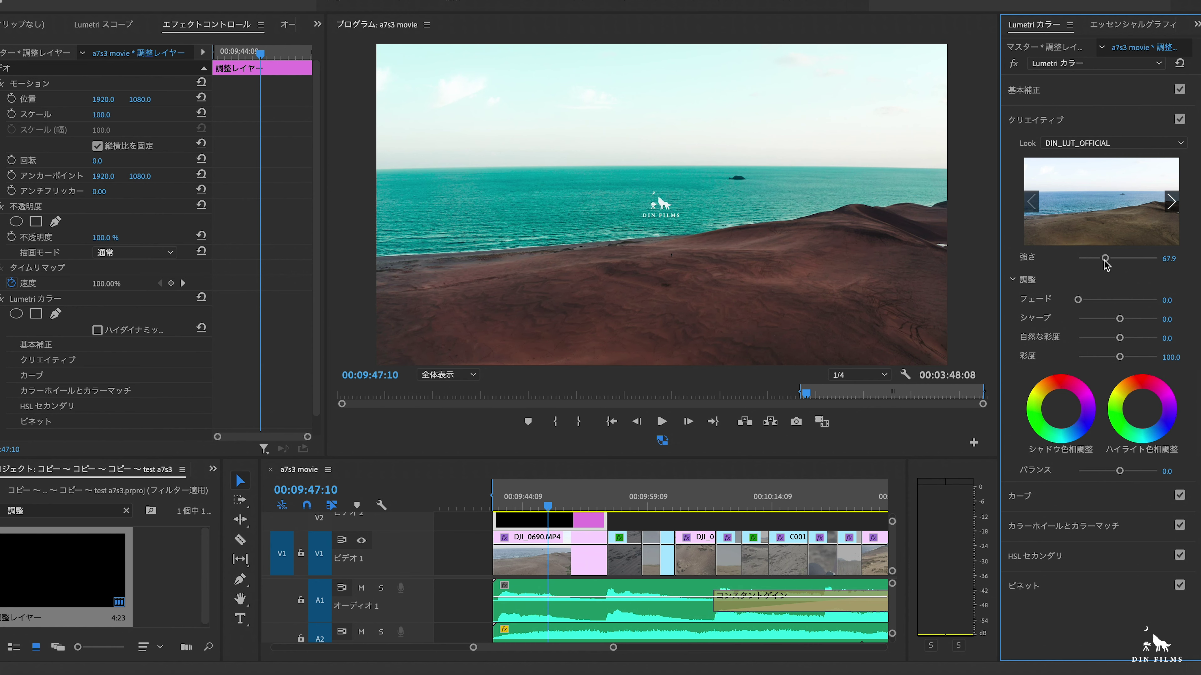
Show the Lumetri Scopes and set the DJI_0690.MP4 clip's shadows to -33.9, temperature to 22.9 and tint to 0.0
left_click(560, 567)
left_click(317, 24)
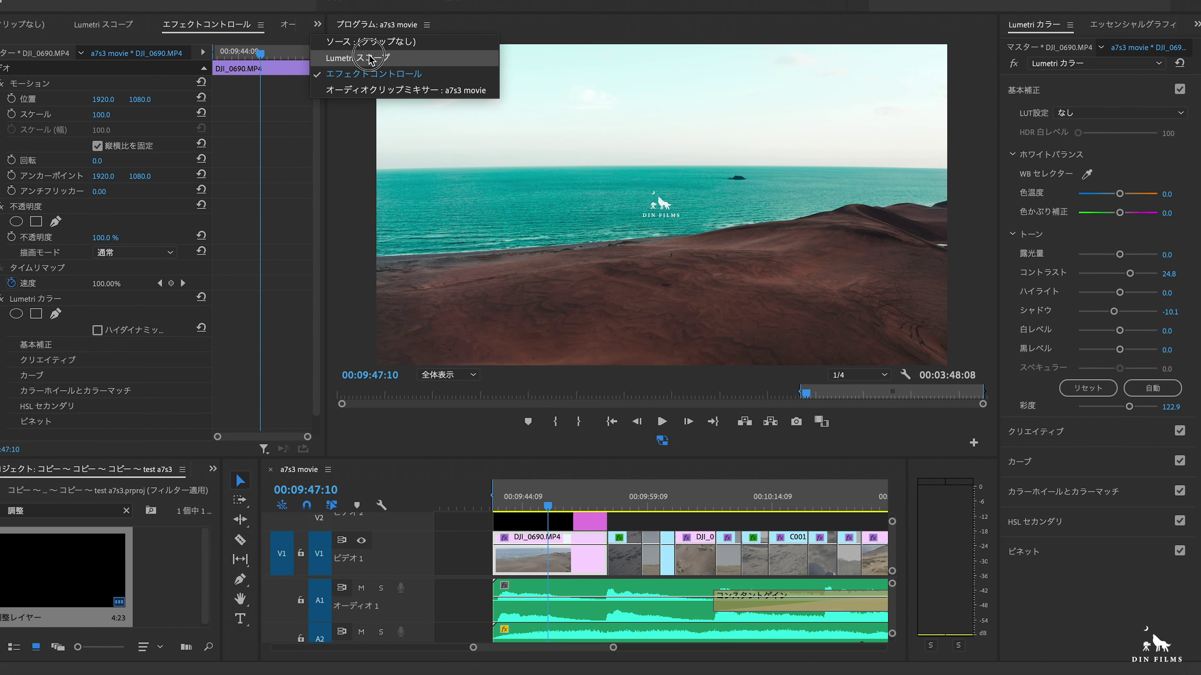
left_click(371, 58)
mouse_move(1114, 312)
left_mouse_down()
mouse_move(1085, 313)
mouse_move(1104, 312)
left_mouse_up()
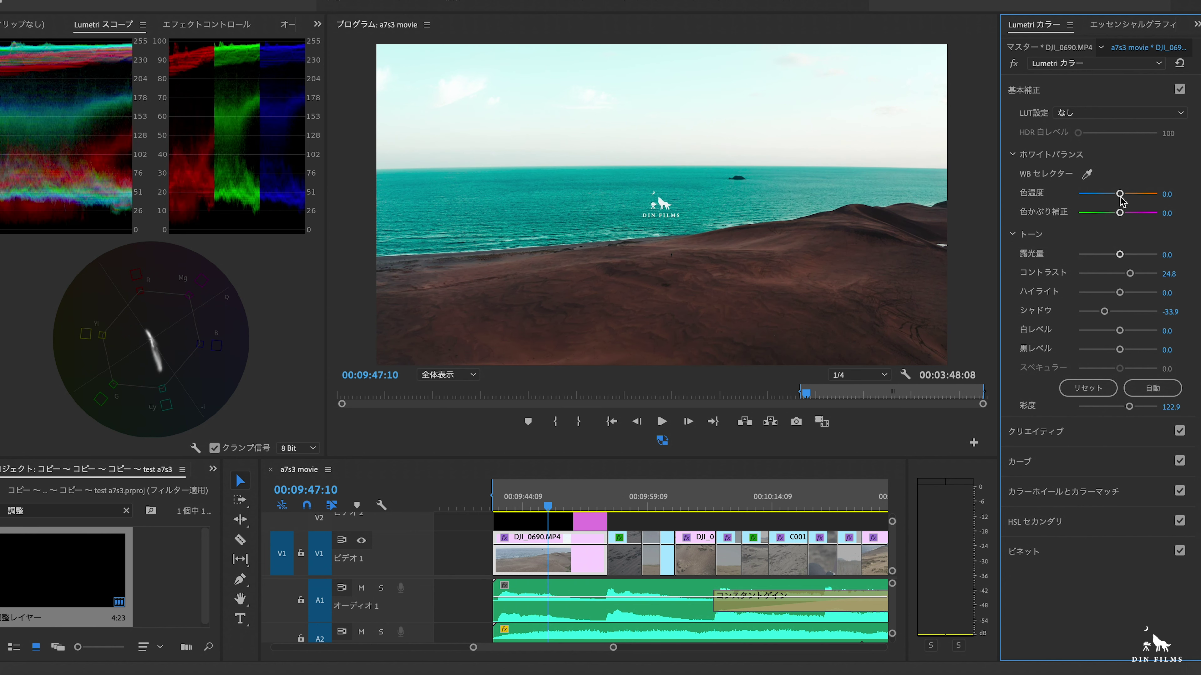
left_click_drag(1123, 195, 1128, 197)
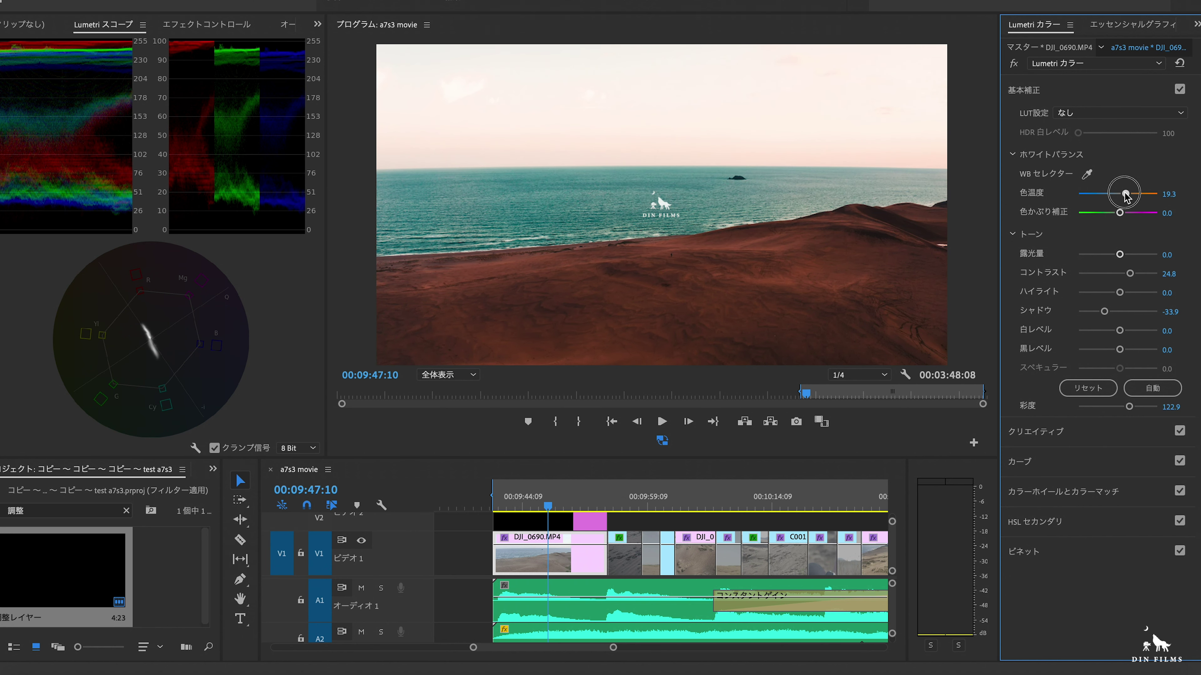
left_click_drag(1119, 213, 1128, 196)
double_click(1122, 213)
Shift the DJI_0690.MP4 clip's creative shadow tint slightly toward cyan and its highlight tint toward orange
left_click(1069, 431)
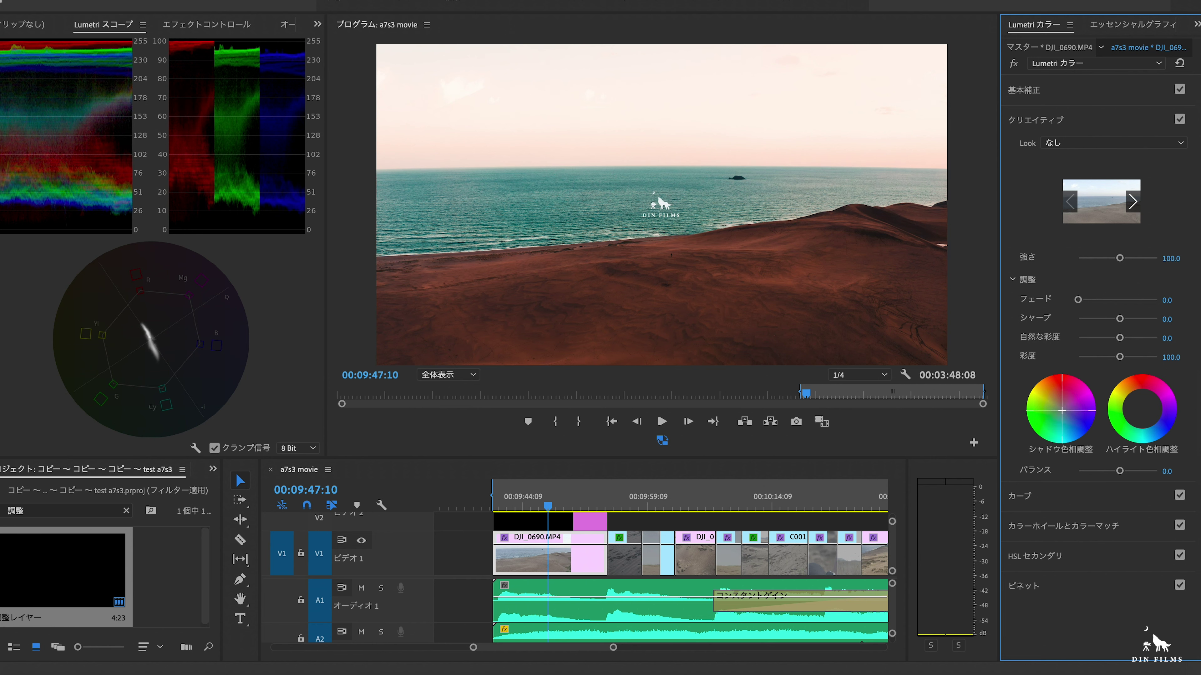
left_click_drag(1067, 423, 1064, 419)
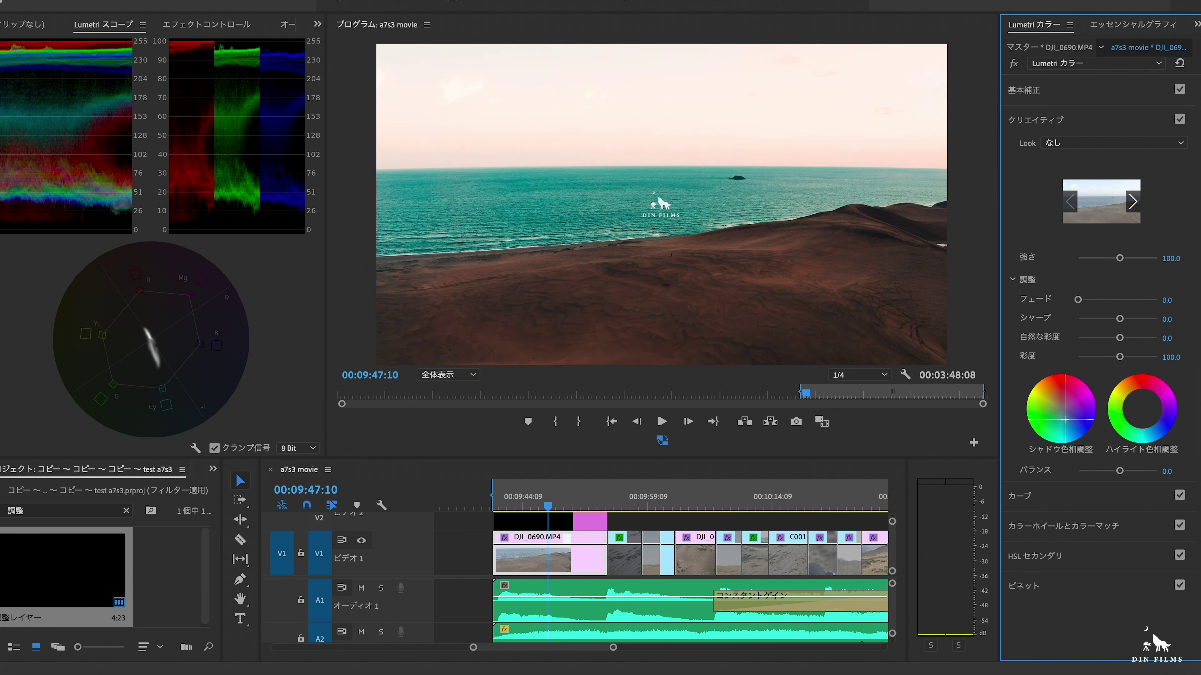
left_click_drag(1141, 407, 1144, 412)
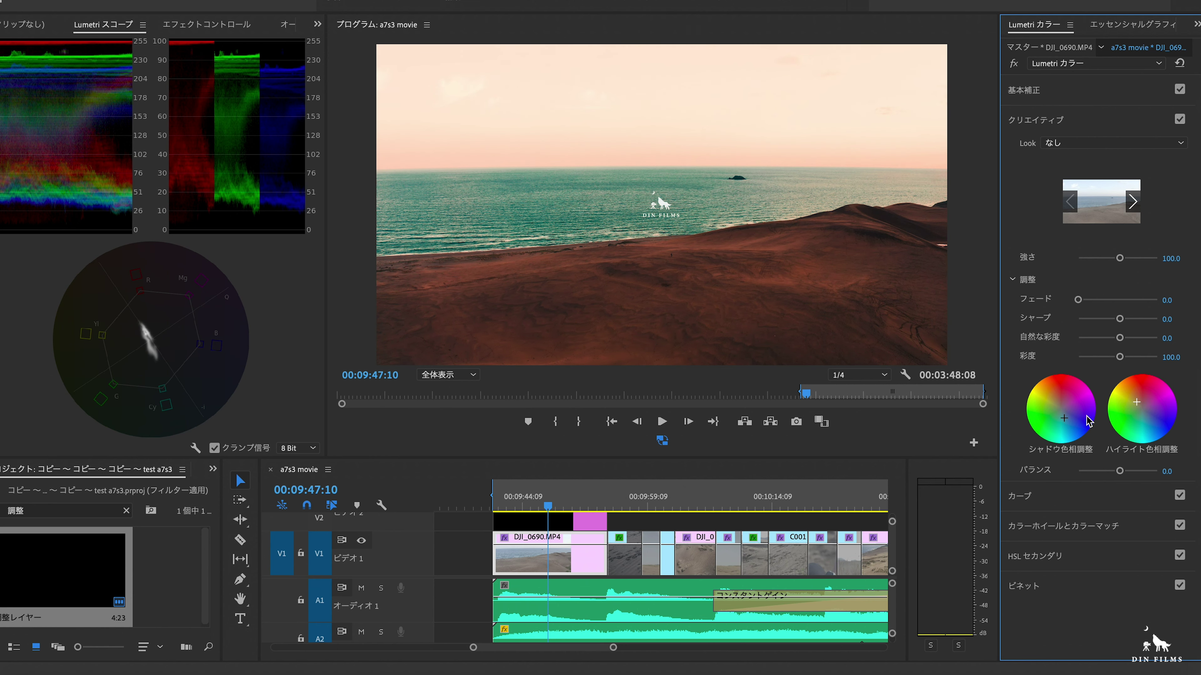
Lower the color-wheel shadow level, slightly raise the highlight and midtone levels, and nudge the white-balance tint toward magenta on DJI_0690.MP4
left_click(1083, 525)
left_click_drag(1022, 390, 1021, 406)
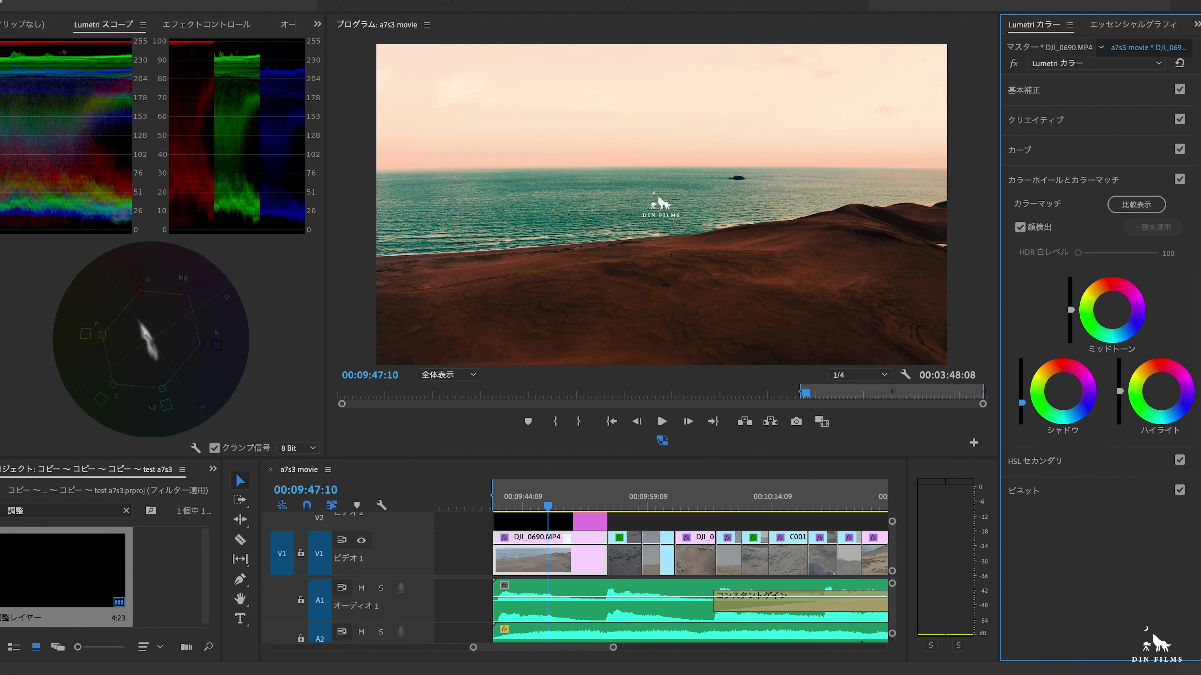
left_click_drag(1120, 391, 1119, 387)
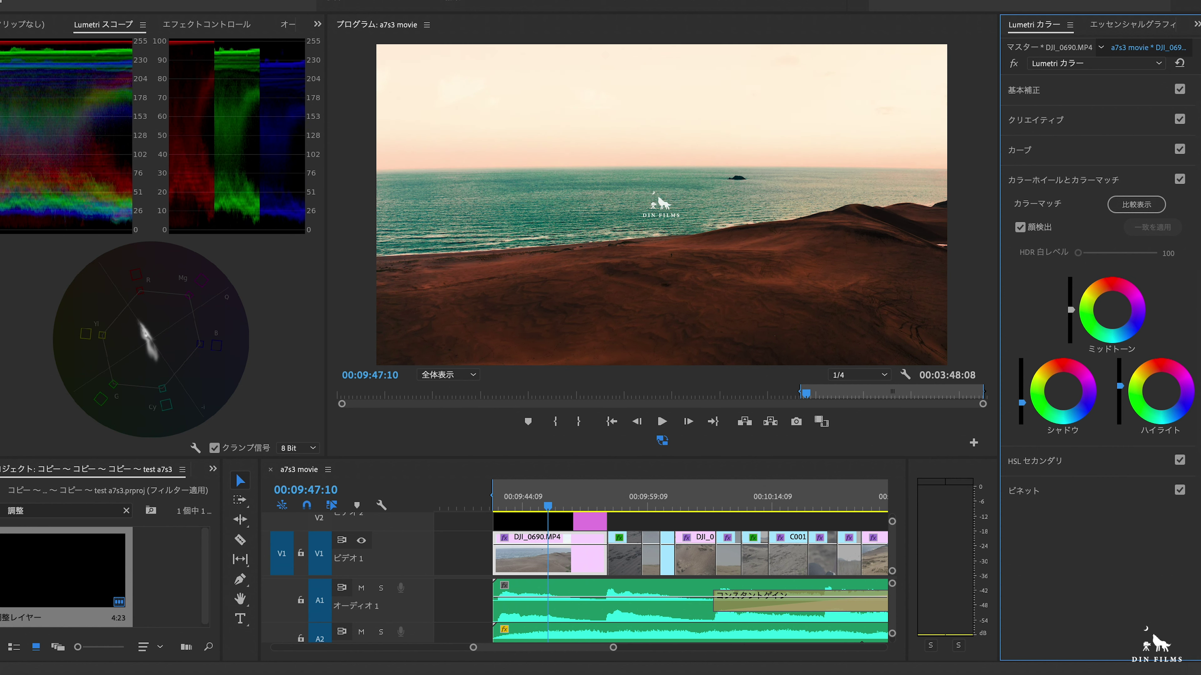
left_click_drag(1071, 310, 1071, 307)
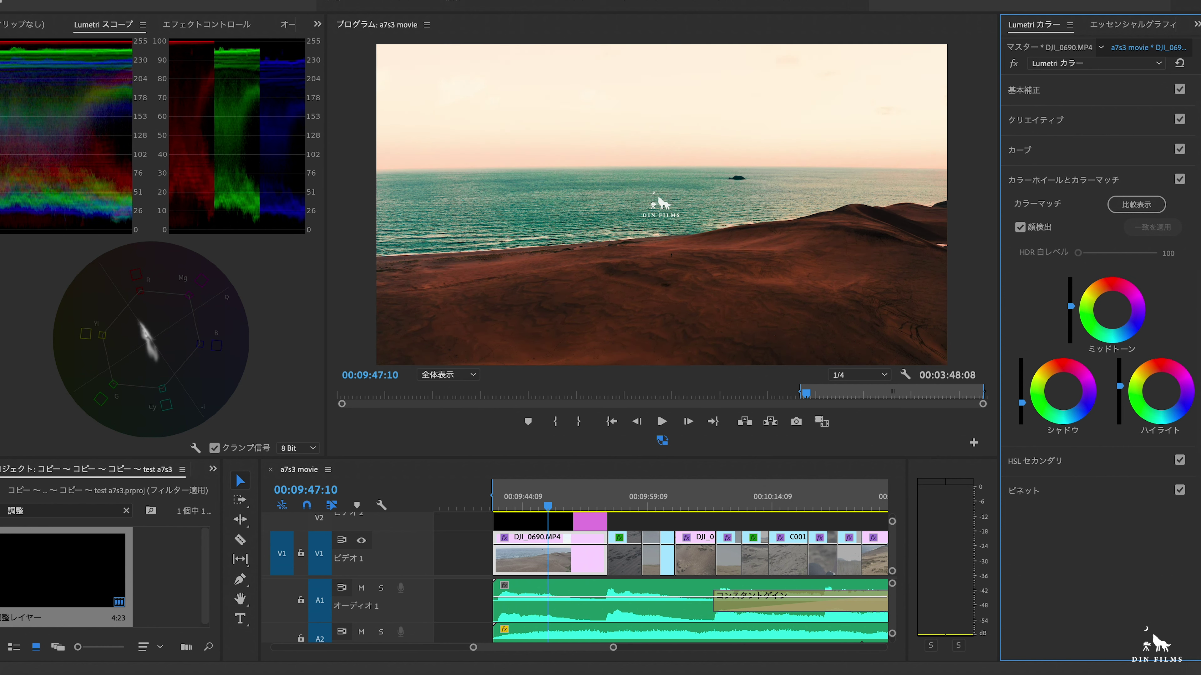
left_click(1024, 90)
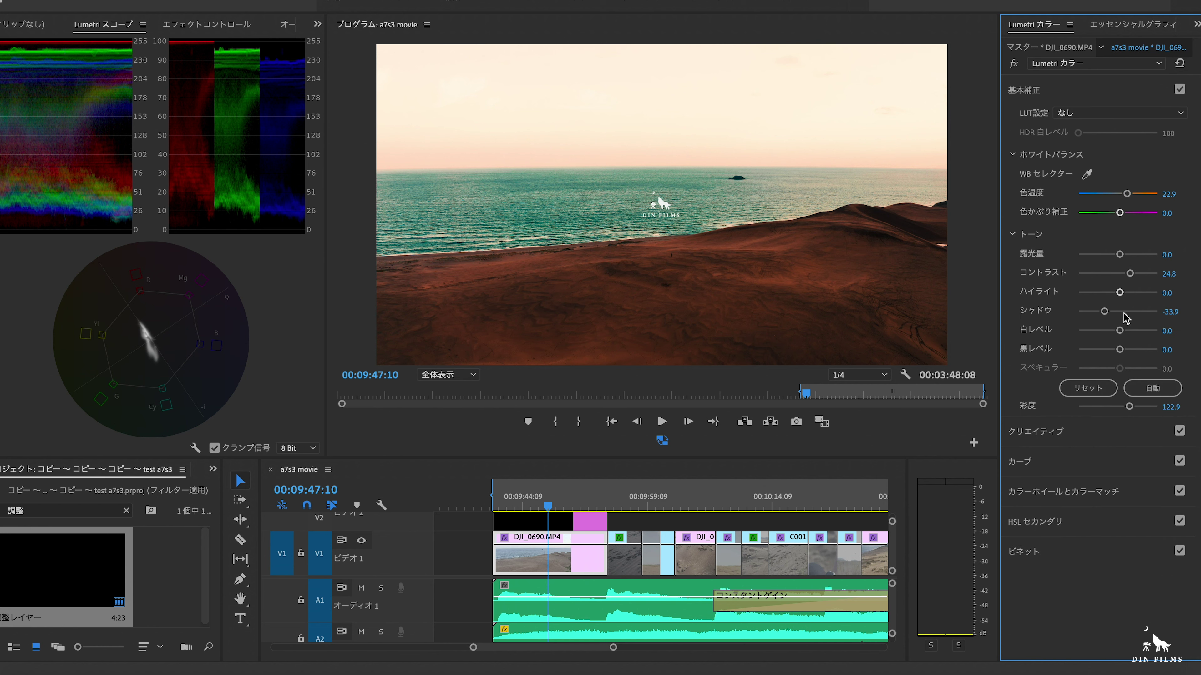
left_click_drag(1119, 213, 1121, 213)
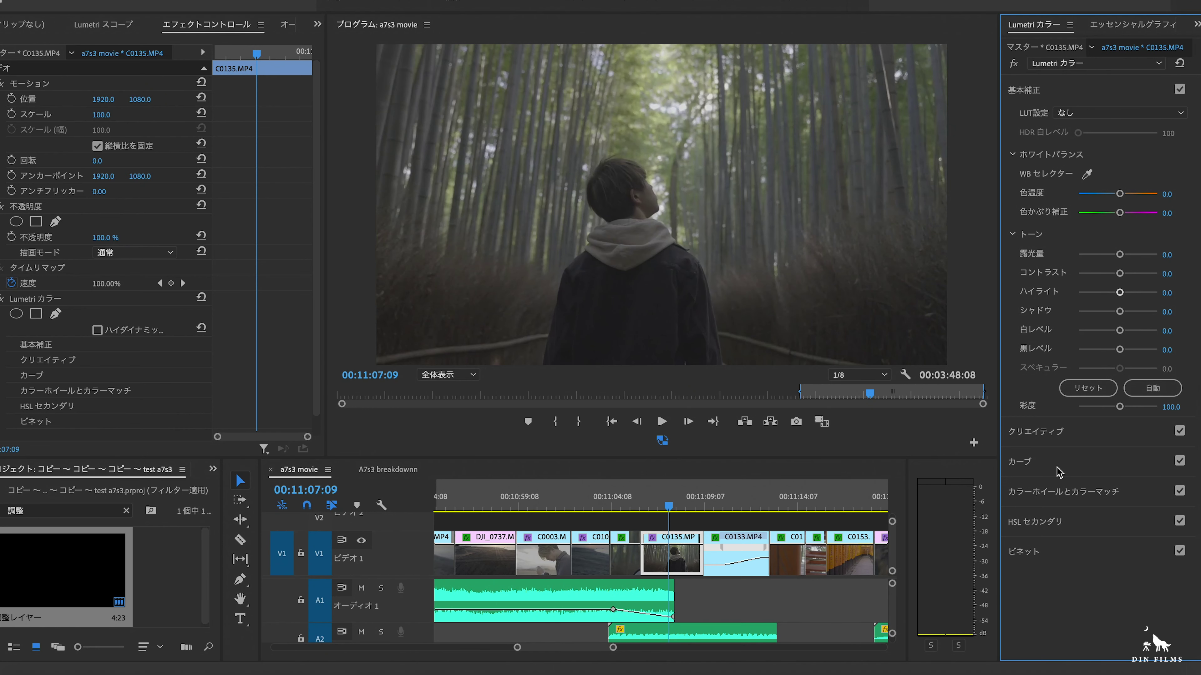
Shape an S-curve on the C0135.MP4 clip's RGB curve and set its contrast to 15.6, shadows to 8.3 and saturation to 132.1
left_click(1058, 471)
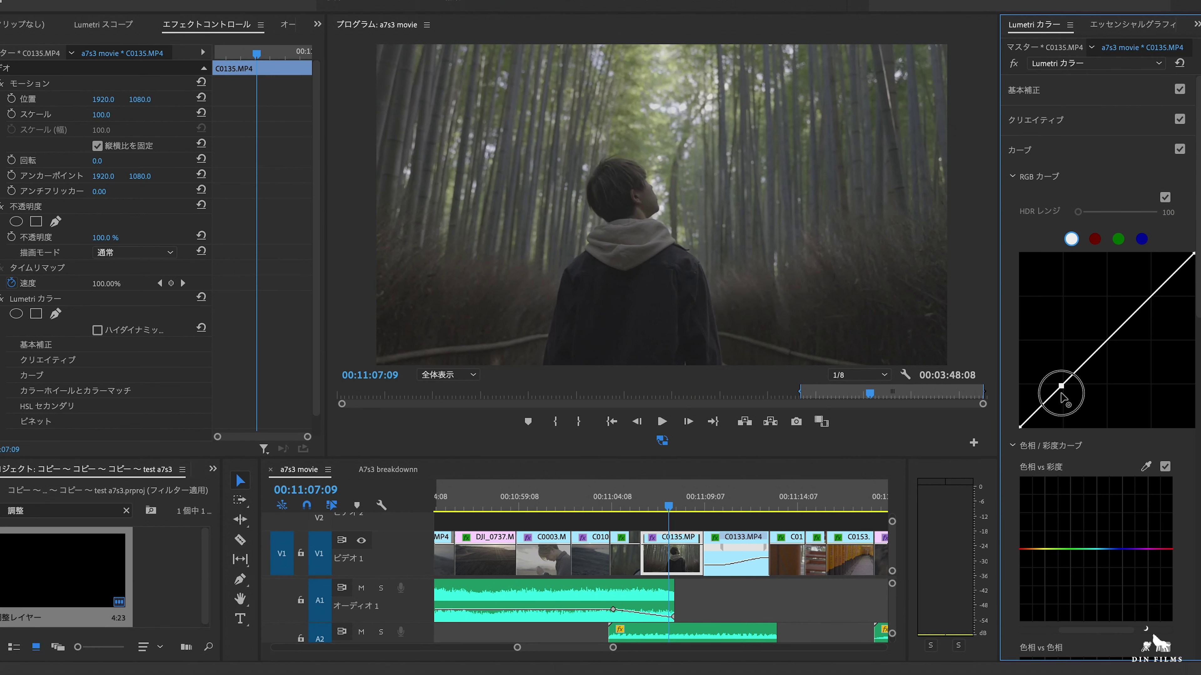
left_click_drag(1061, 392, 1059, 397)
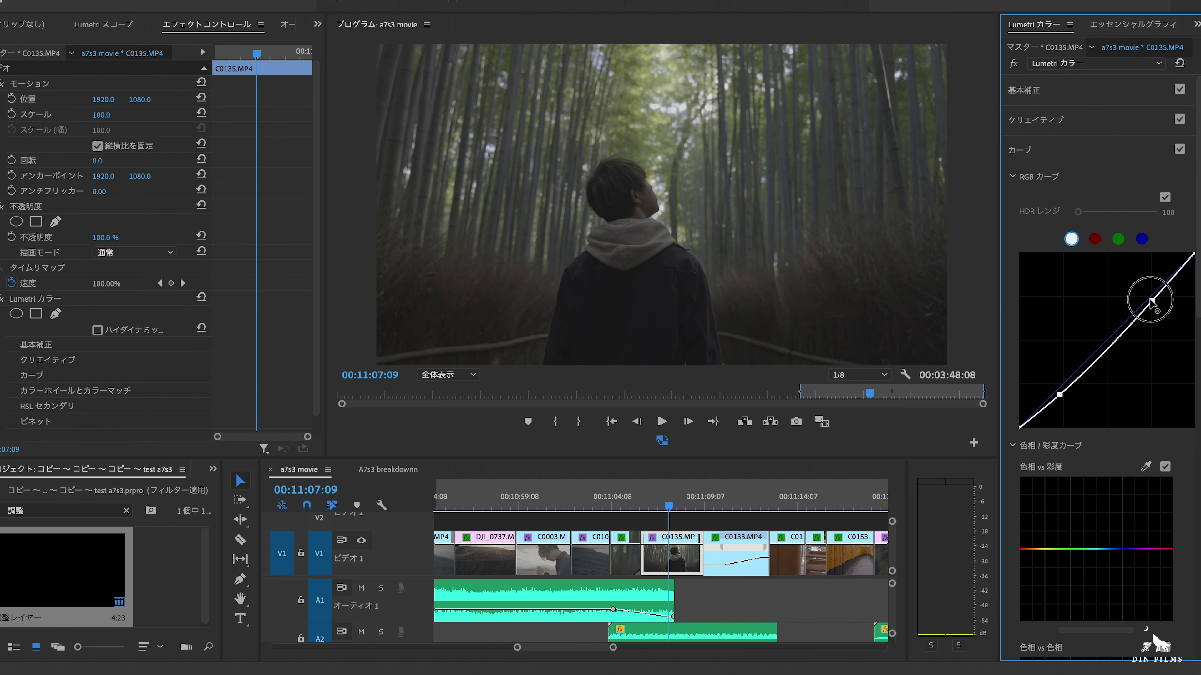
left_click_drag(1150, 299, 1151, 290)
left_click_drag(1096, 360, 1105, 349)
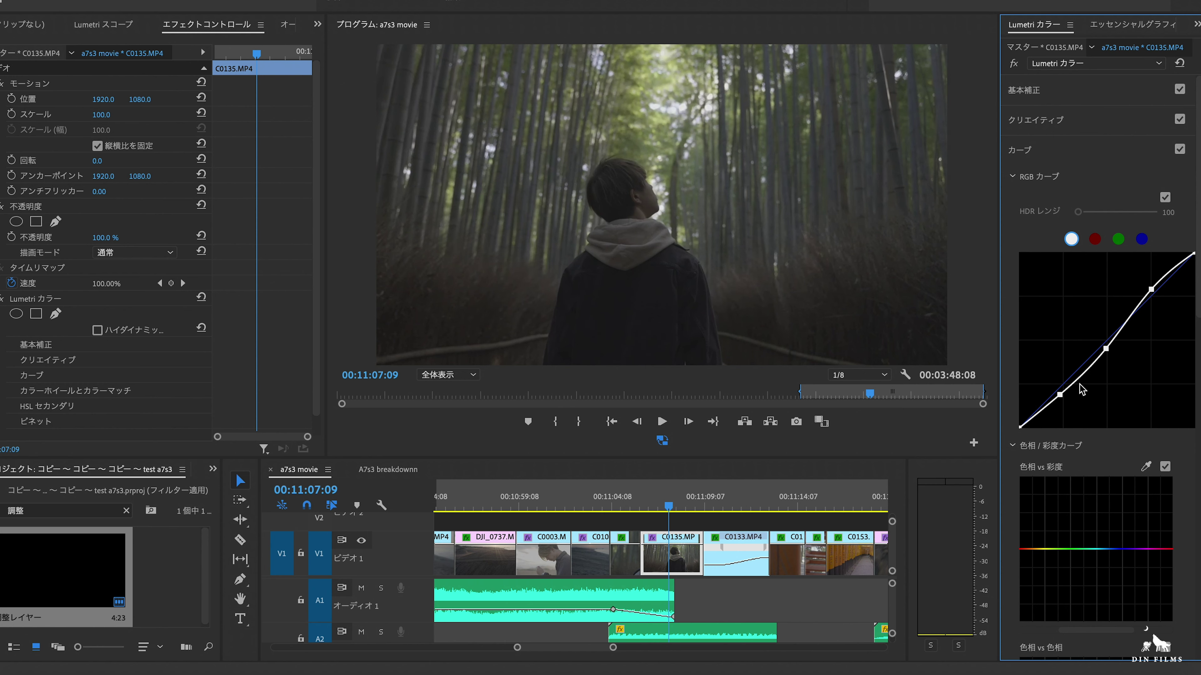
left_click_drag(1062, 400, 1064, 411)
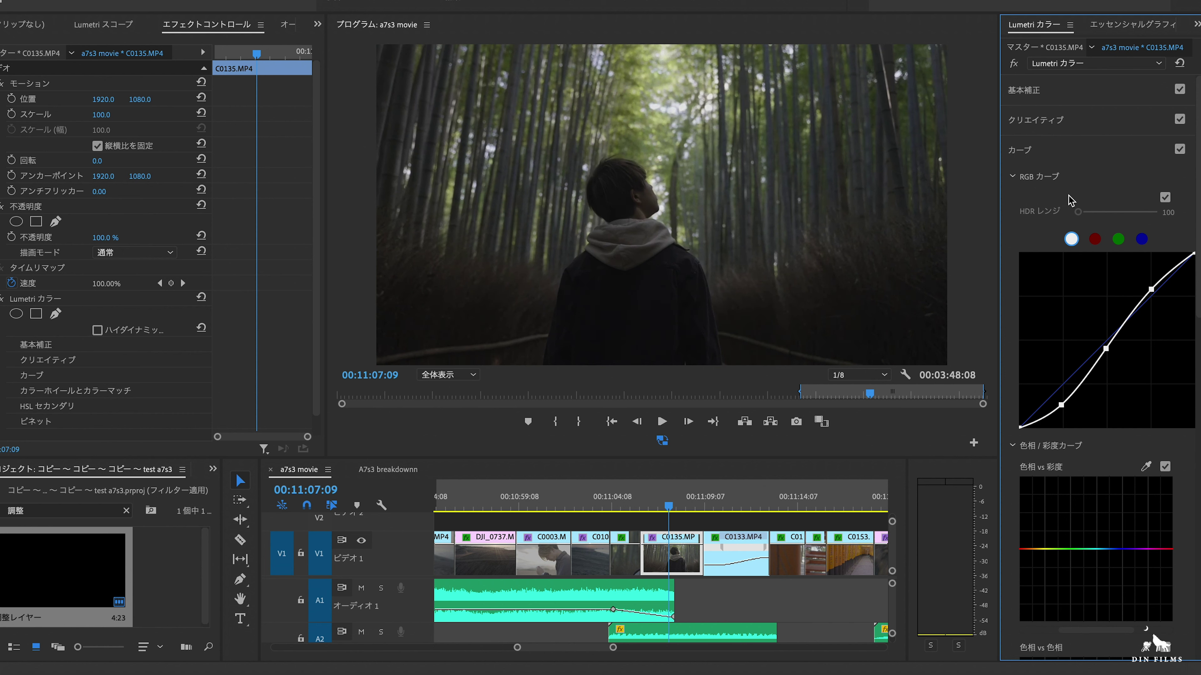
left_click(1078, 91)
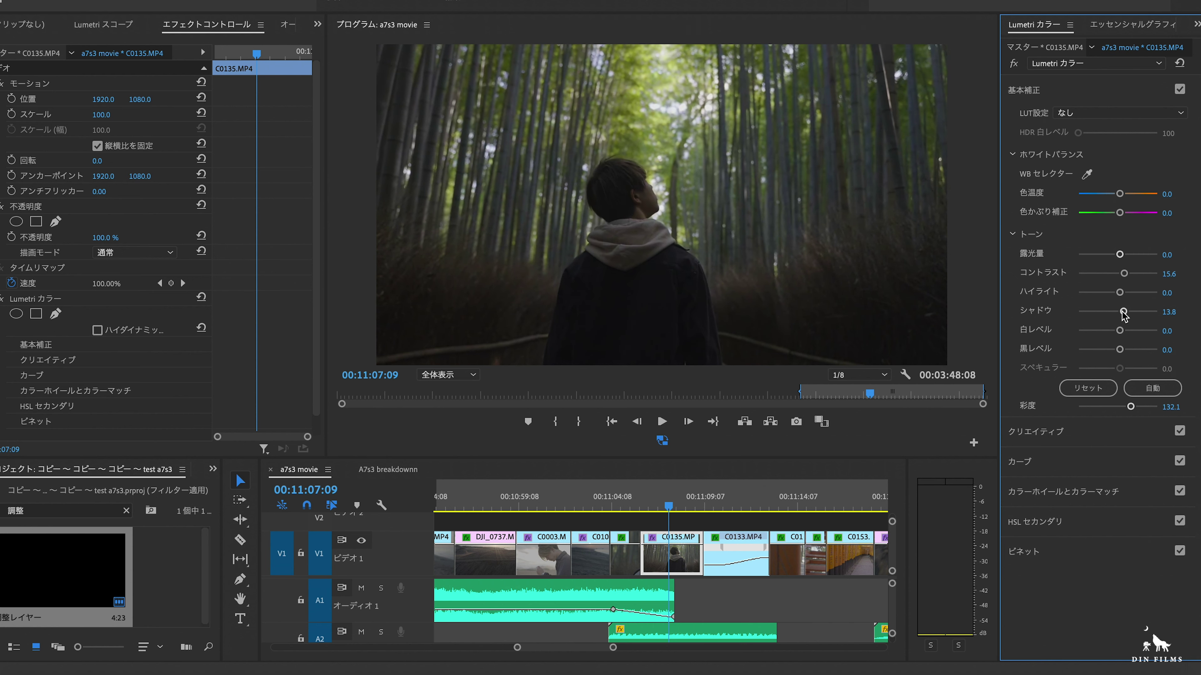
Place an adjustment layer over C0135.MP4, trimmed to the clip's length, and load DIN_LUT_OFFICIAL.cube as its creative Look at intensity 58.7
left_click_drag(68, 558, 642, 525)
left_click_drag(731, 520, 702, 521)
left_click(1093, 437)
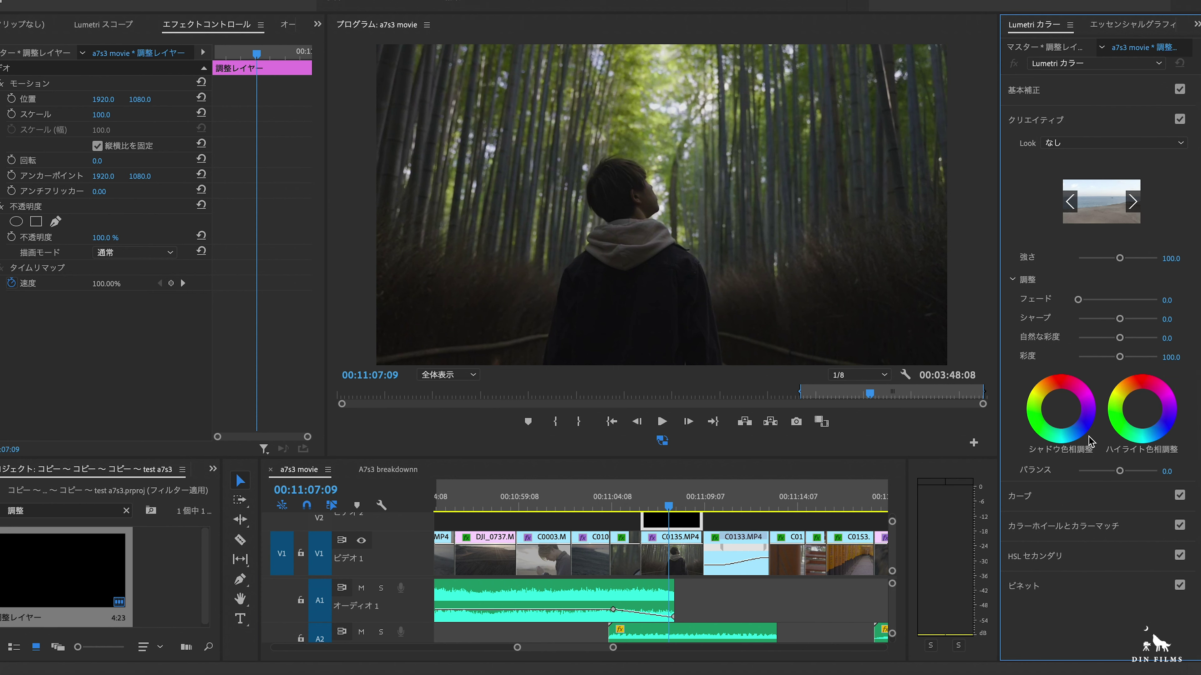
left_click(1105, 144)
left_click(1058, 190)
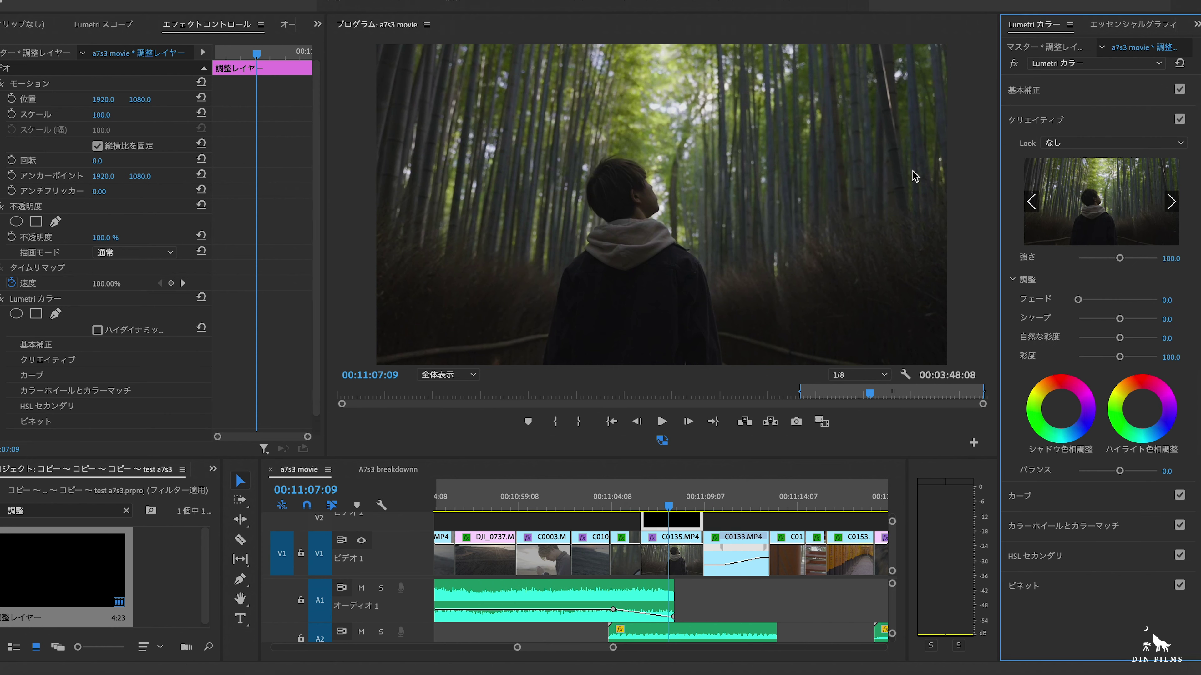
left_click(535, 150)
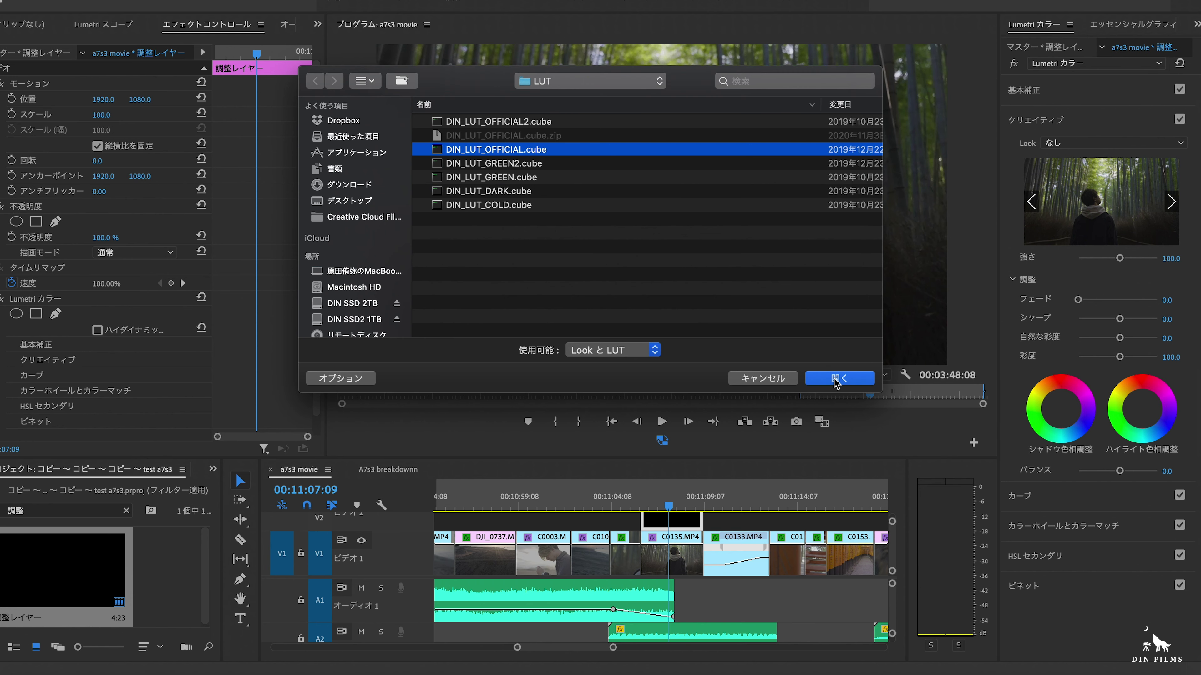
left_click(836, 380)
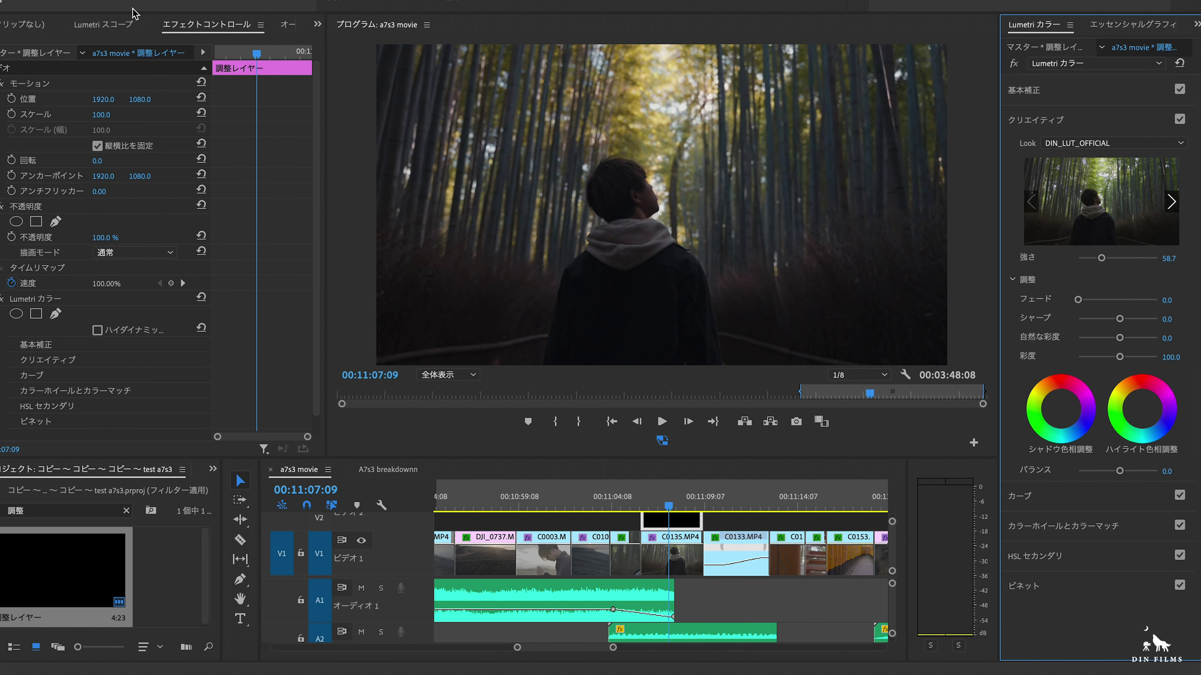
Show the Lumetri Scopes, set the C0135.MP4 clip's temperature to -0.9, tint to -6.4 and highlights to 45.0, and fine-tune its shadows
left_click(103, 24)
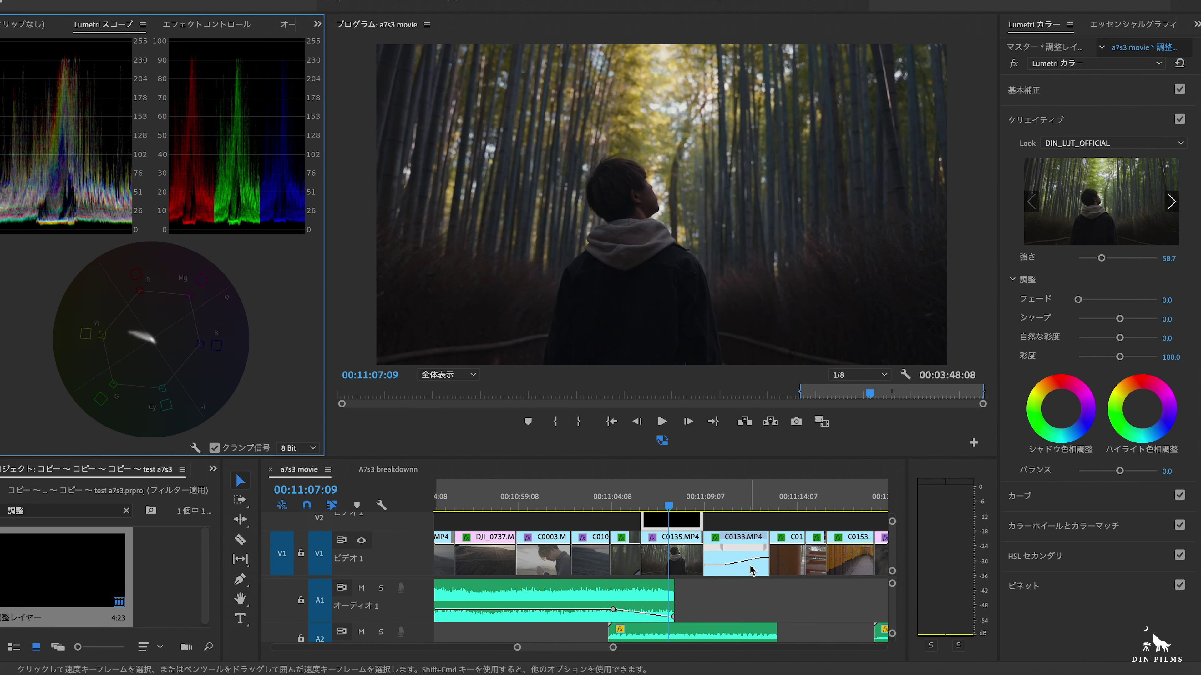
left_click(680, 558)
left_click(1093, 90)
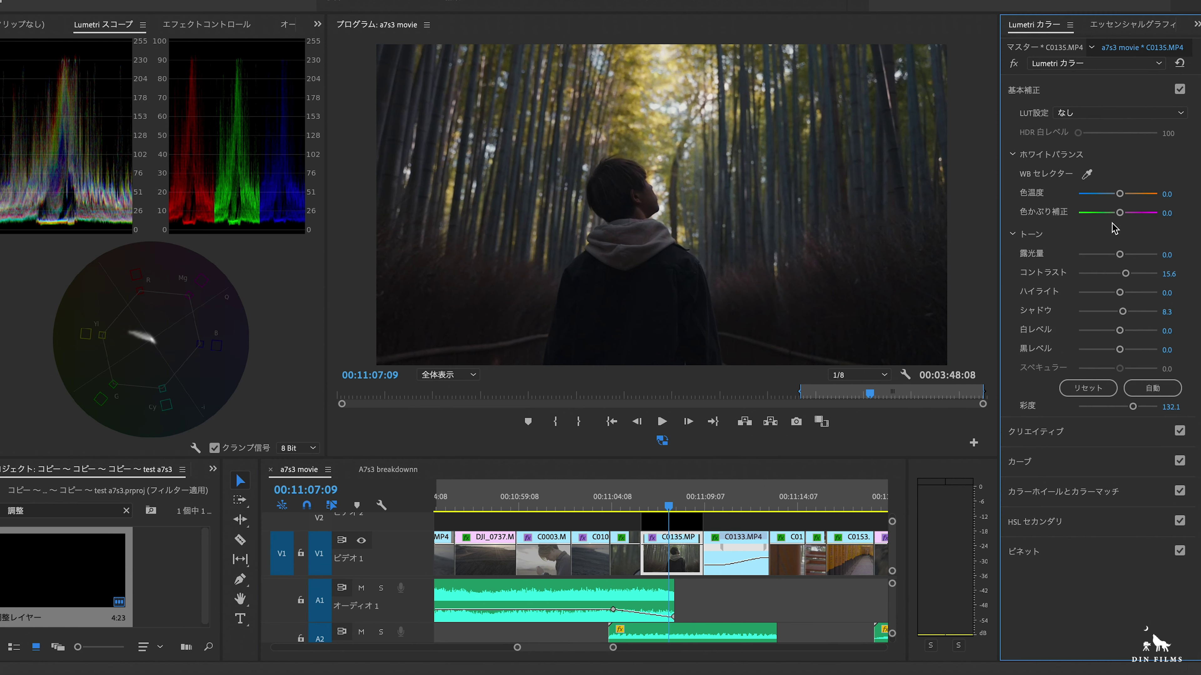
left_click_drag(1121, 199, 1118, 198)
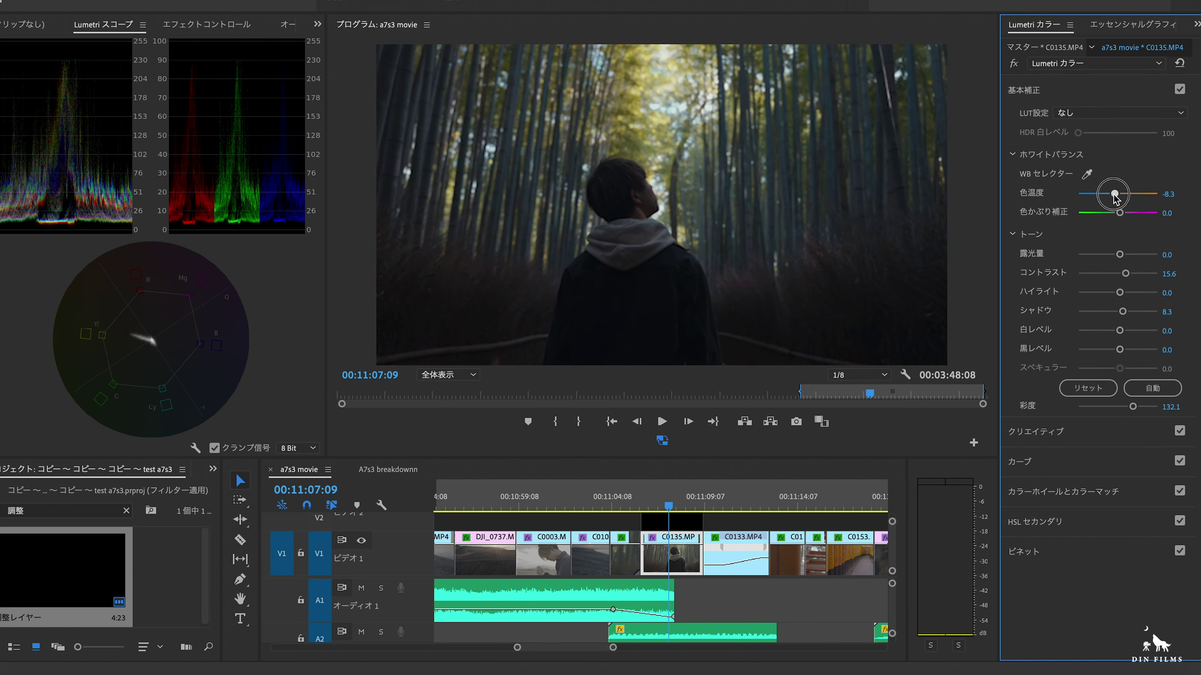
left_click_drag(1119, 213, 1117, 214)
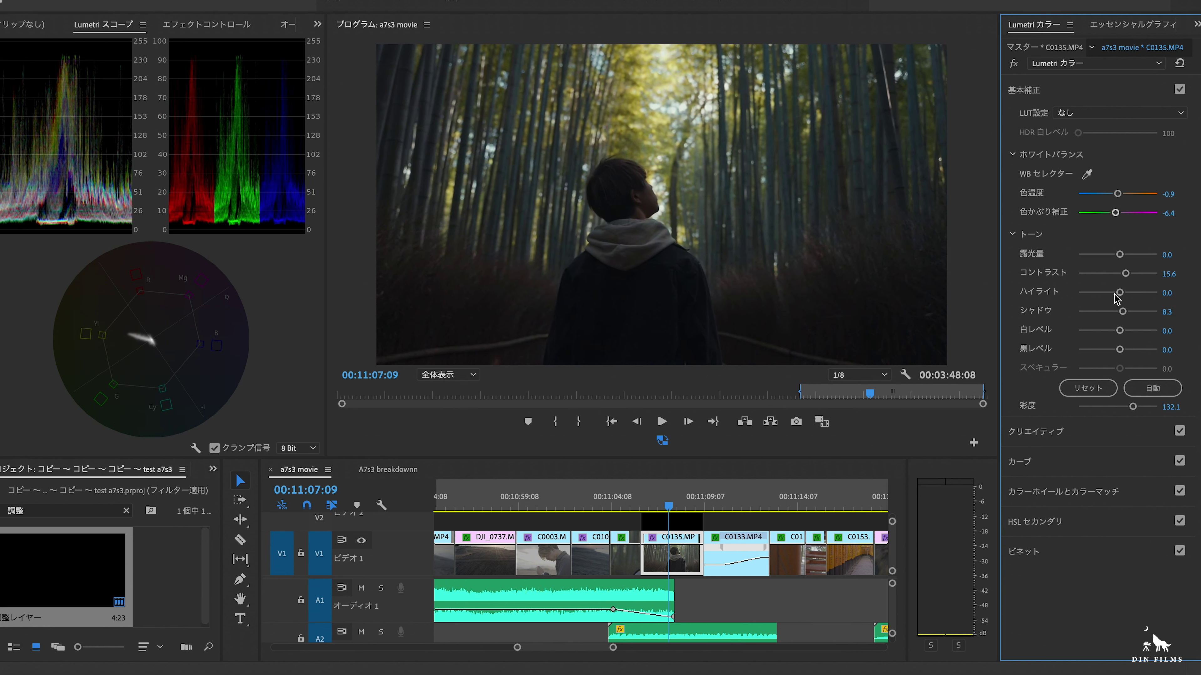
left_click_drag(1123, 313, 1126, 294)
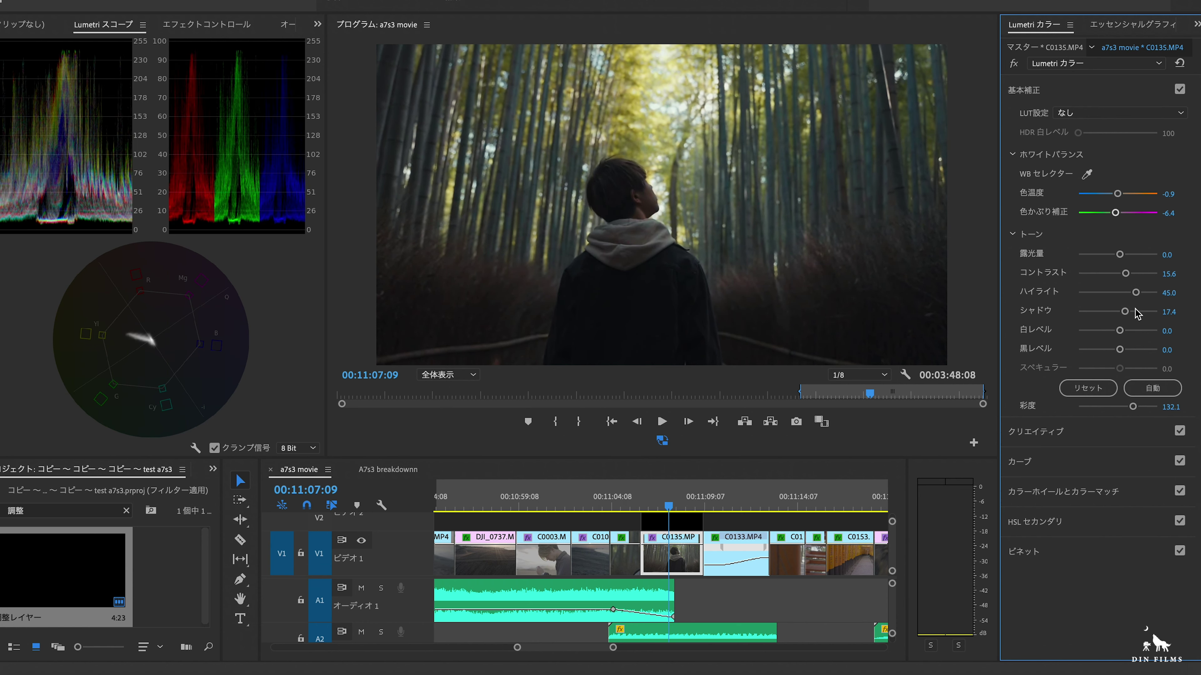
left_click_drag(1125, 311, 1122, 312)
Shift the C0135.MP4 clip's creative shadow tint slightly toward cyan-blue
left_click(1068, 431)
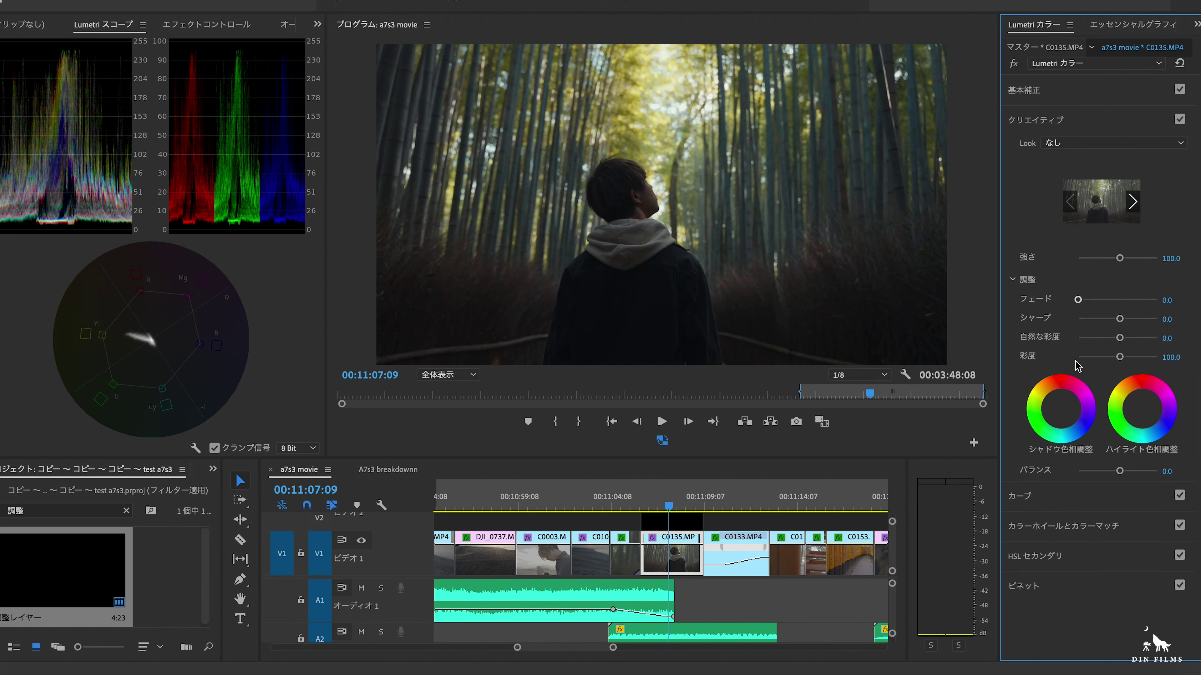
left_click_drag(1067, 425, 1068, 420)
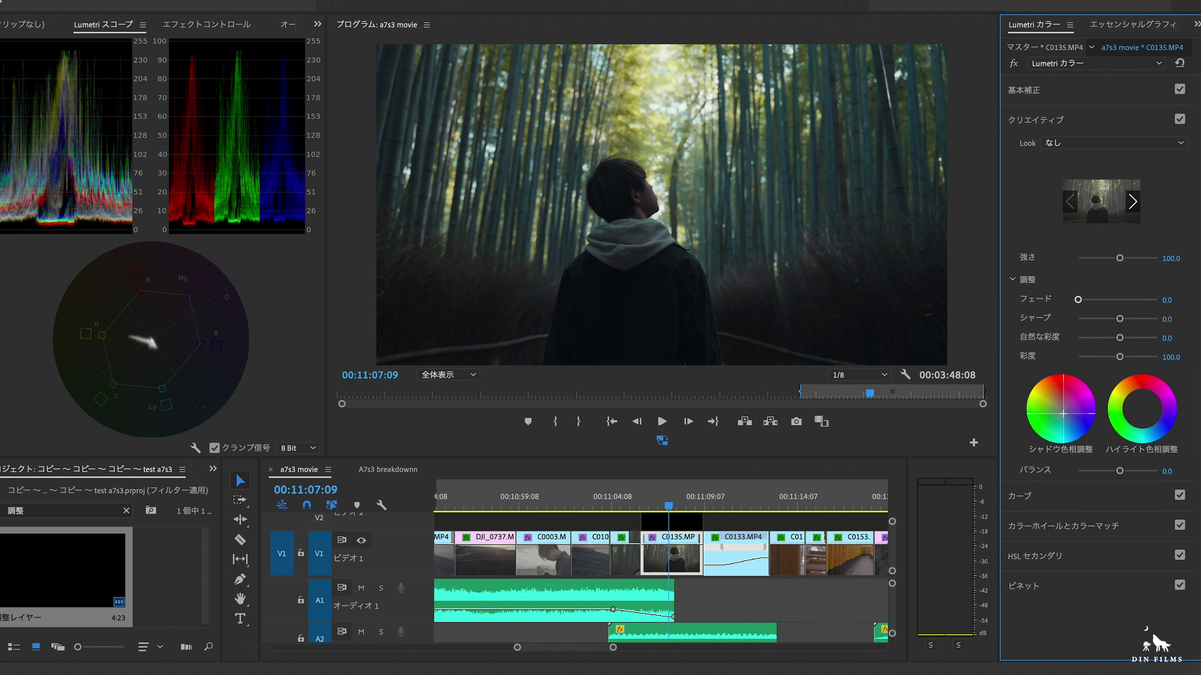
Shift the C0135.MP4 clip's highlight tint toward orange-yellow, and set its basic-correction saturation to 146.8 and temperature to 0.9
left_click(1143, 410)
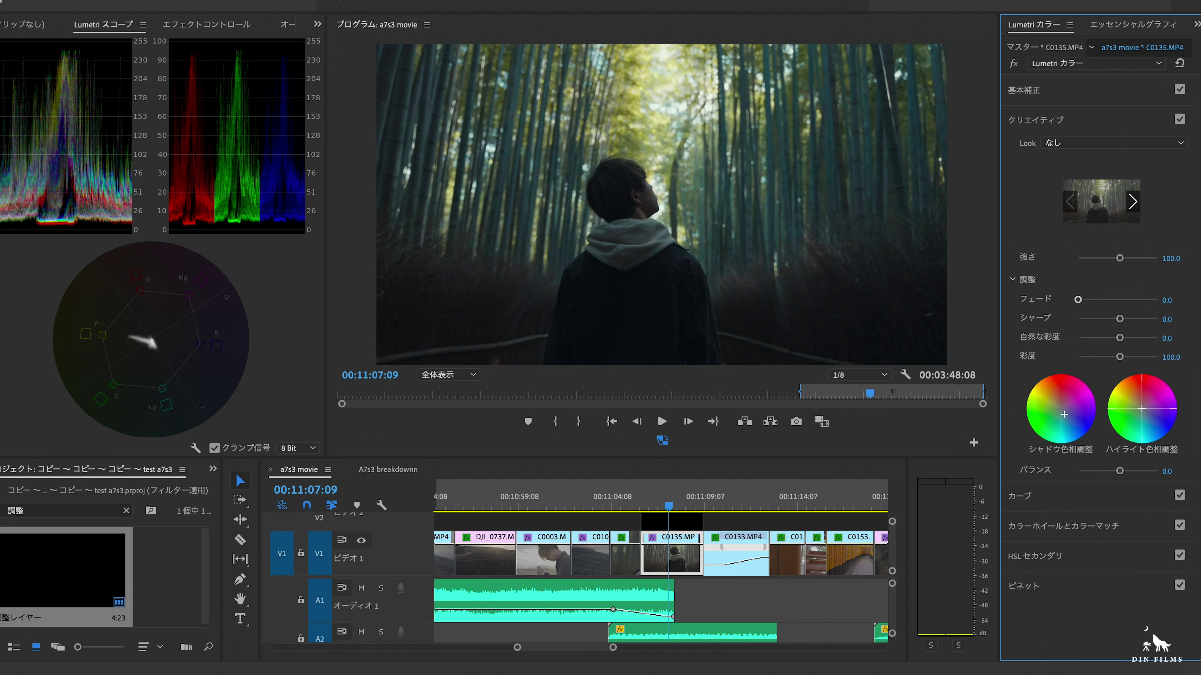
left_click_drag(1141, 408, 1136, 400)
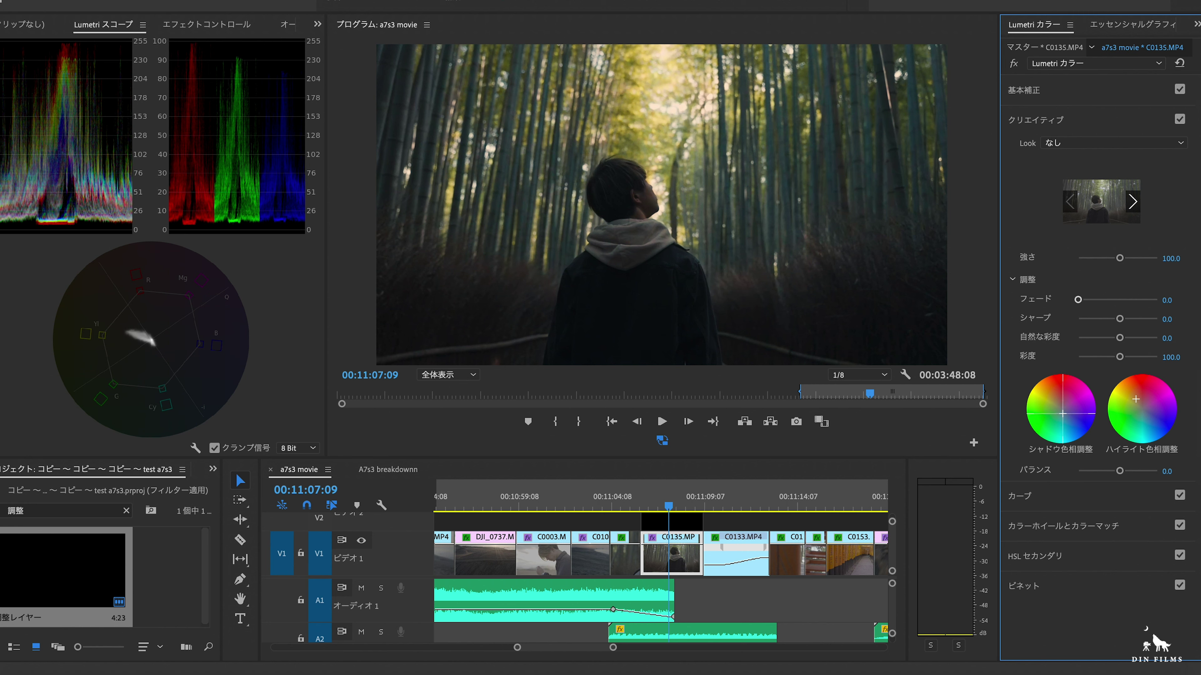
left_click(1092, 90)
left_click(1137, 406)
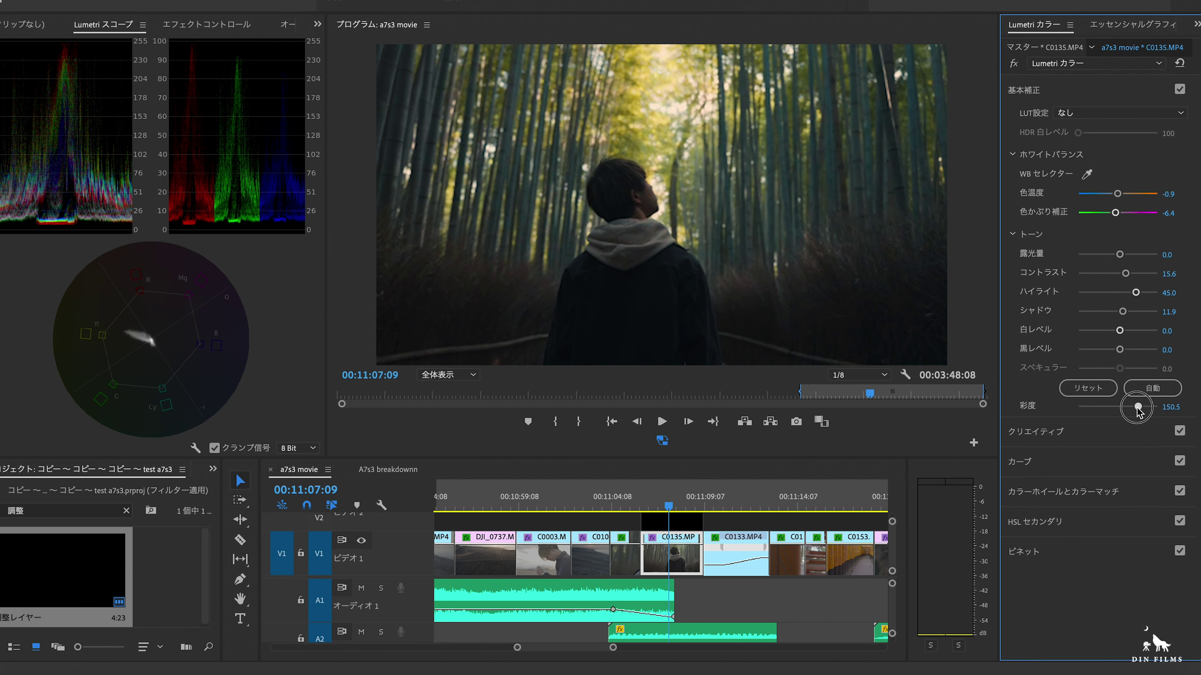
left_click(1118, 194)
left_click_drag(1117, 195, 1118, 194)
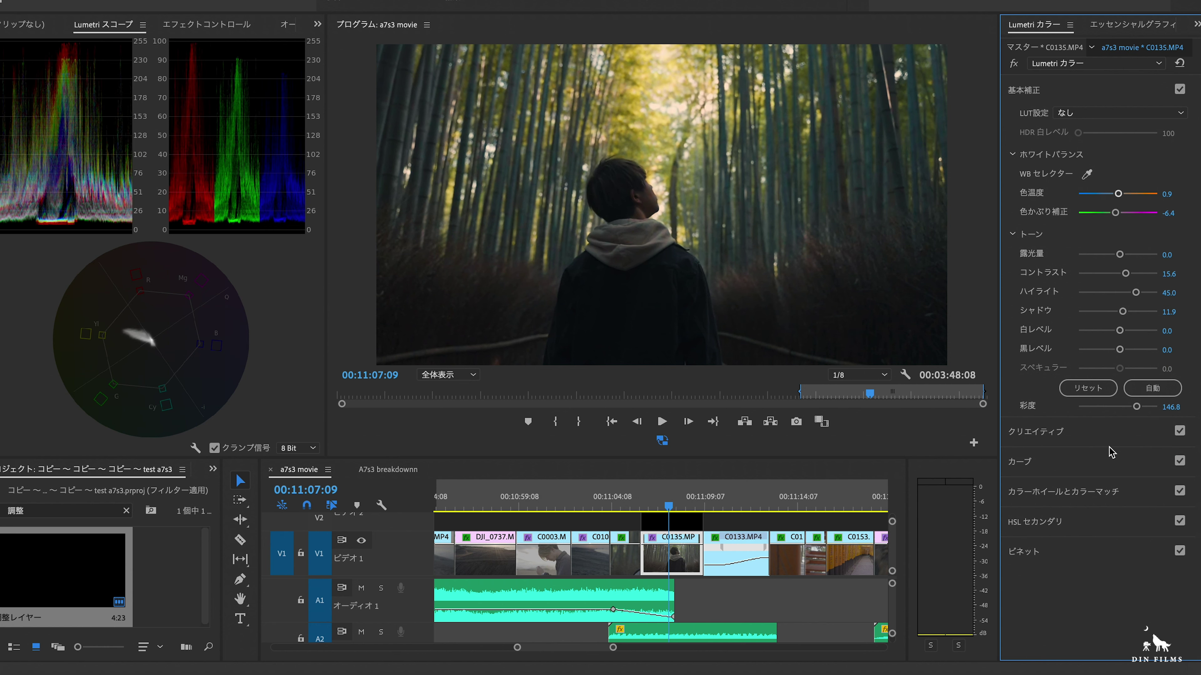
Slightly lower the C0135.MP4 clip's shadow level and raise its highlight and midtone levels with the color wheels
left_click(1086, 495)
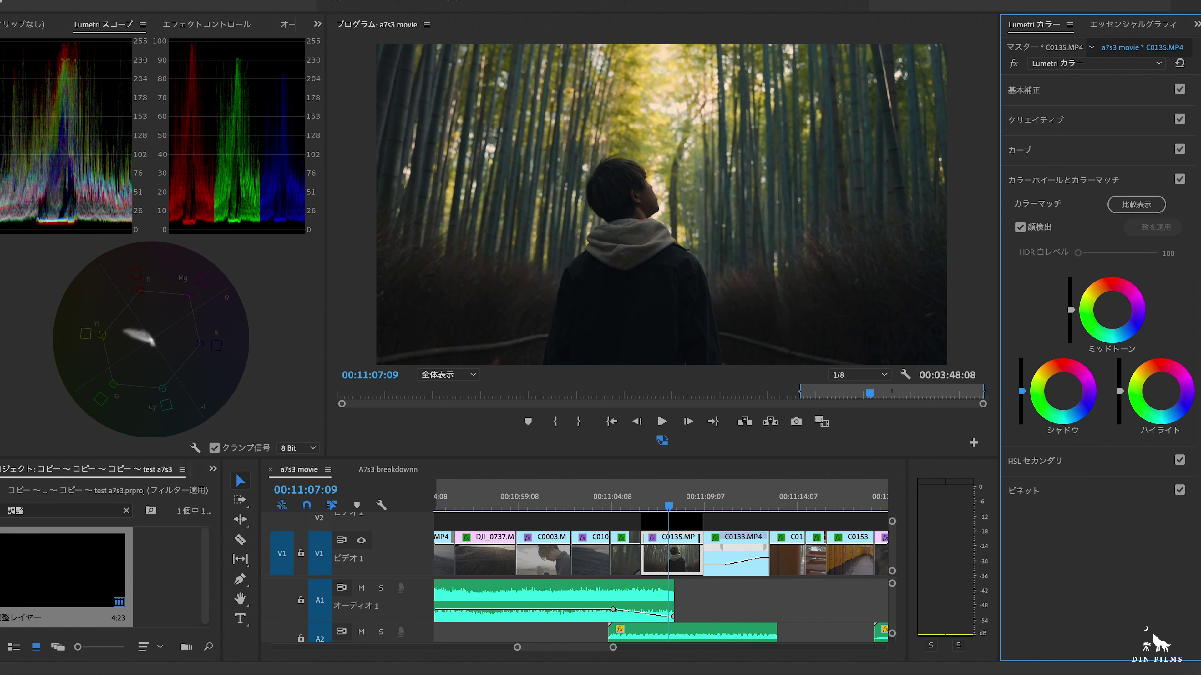
left_click_drag(1021, 391, 1021, 395)
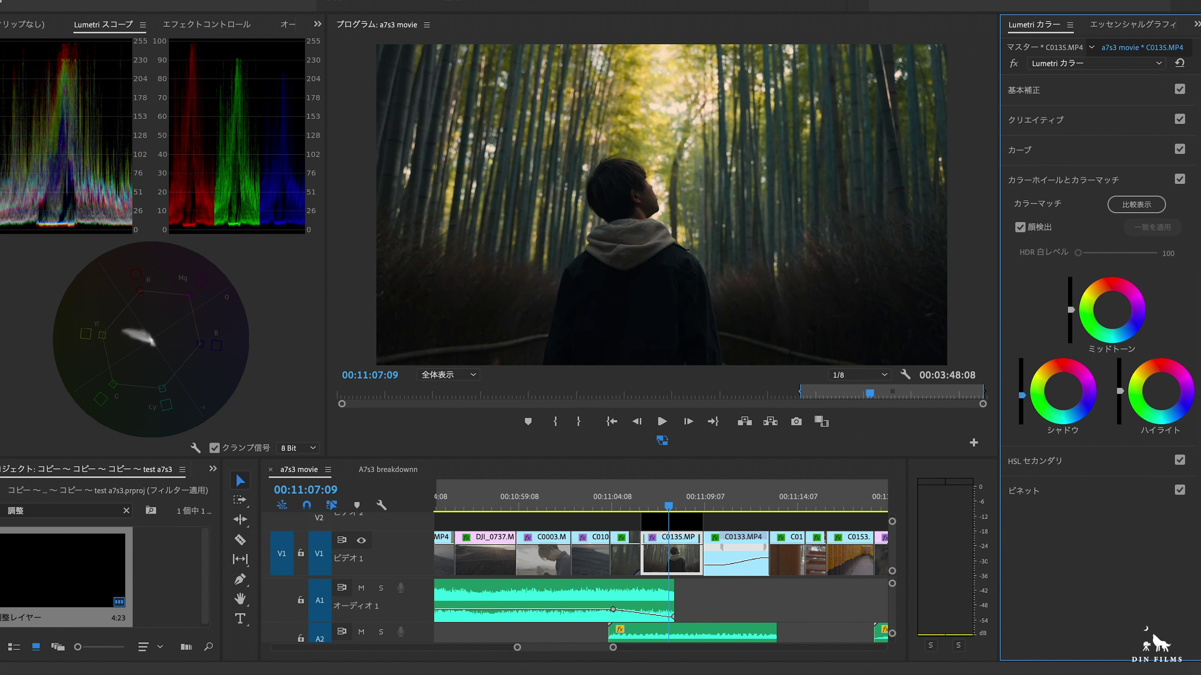
left_click_drag(1119, 391, 1119, 383)
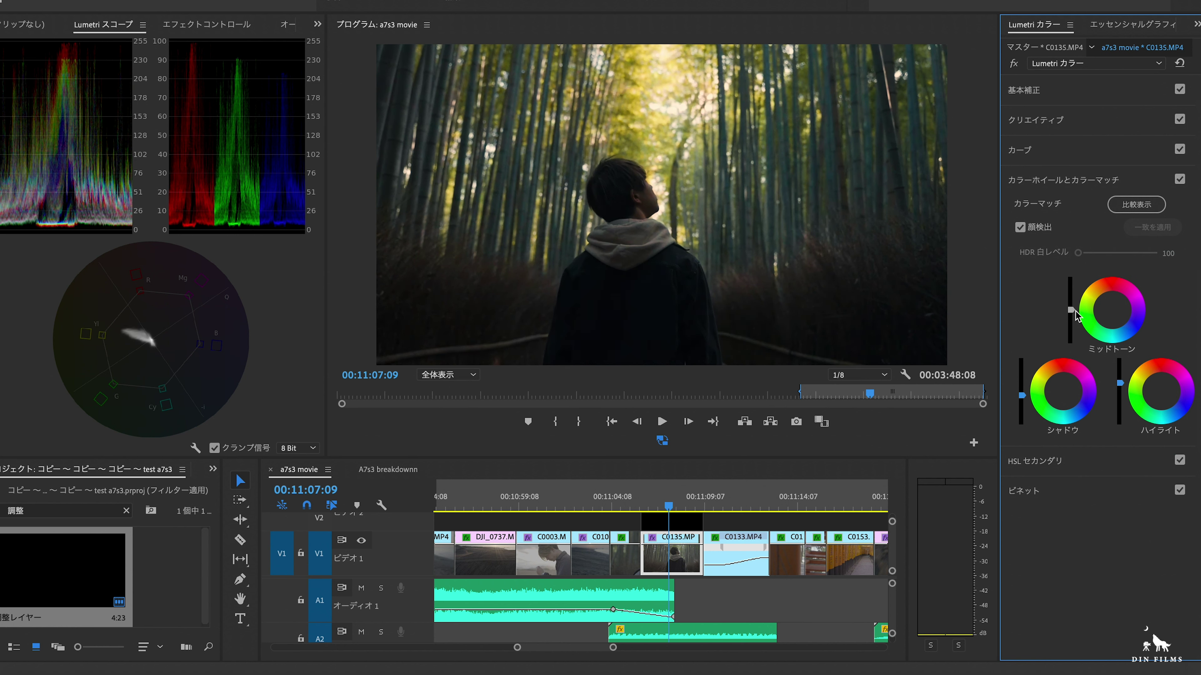
left_click_drag(1071, 310, 1071, 306)
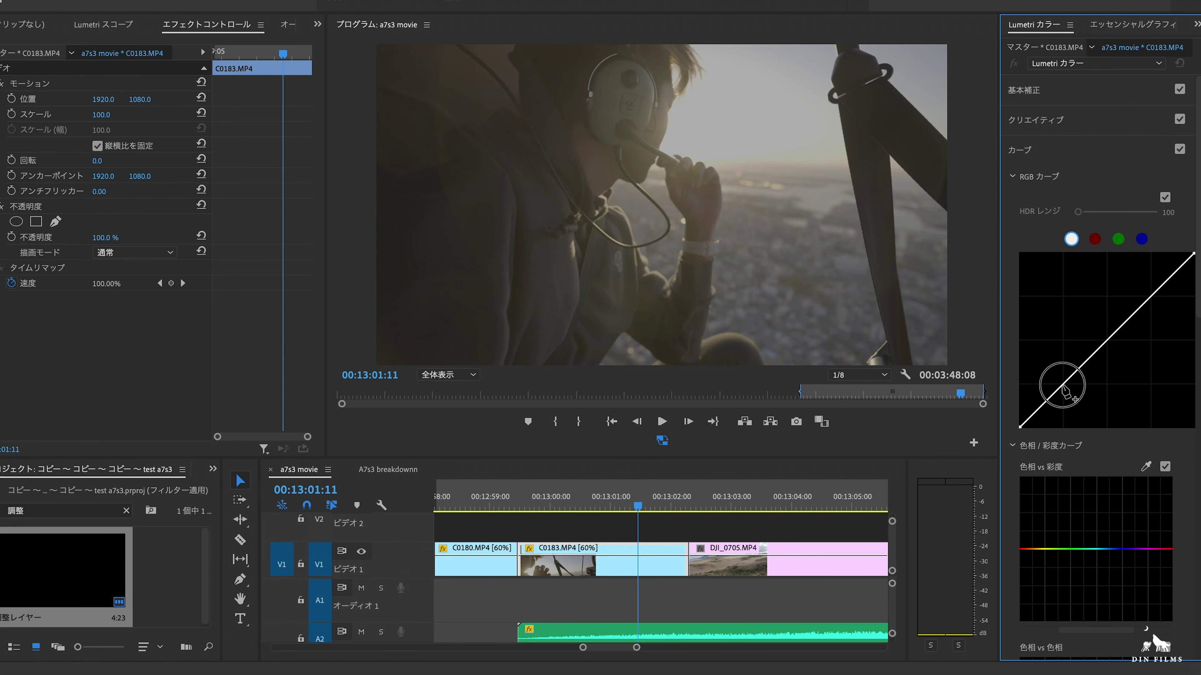
Shape an S-curve on the C0183.MP4 clip's RGB curve and set its saturation to 135.8, contrast to 21.1 and shadows to -6.4
left_click_drag(1064, 389, 1062, 405)
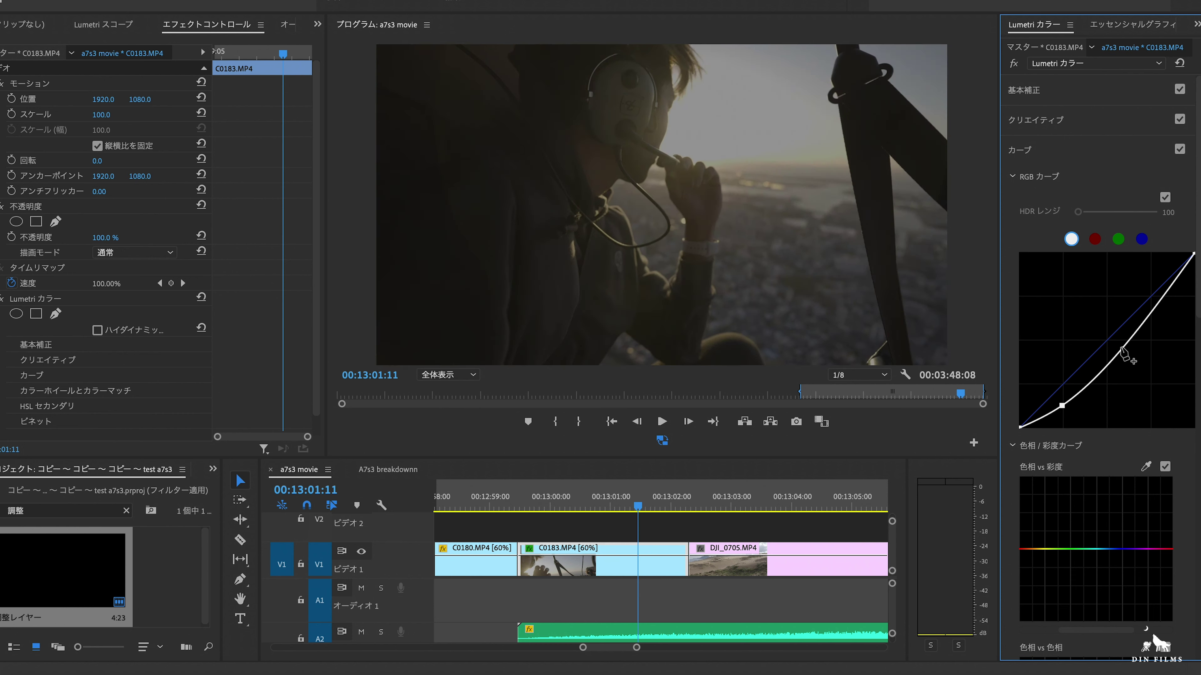
left_click_drag(1111, 366, 1109, 353)
left_click_drag(1160, 292, 1127, 274)
left_click(1096, 90)
left_click_drag(1120, 406, 1129, 407)
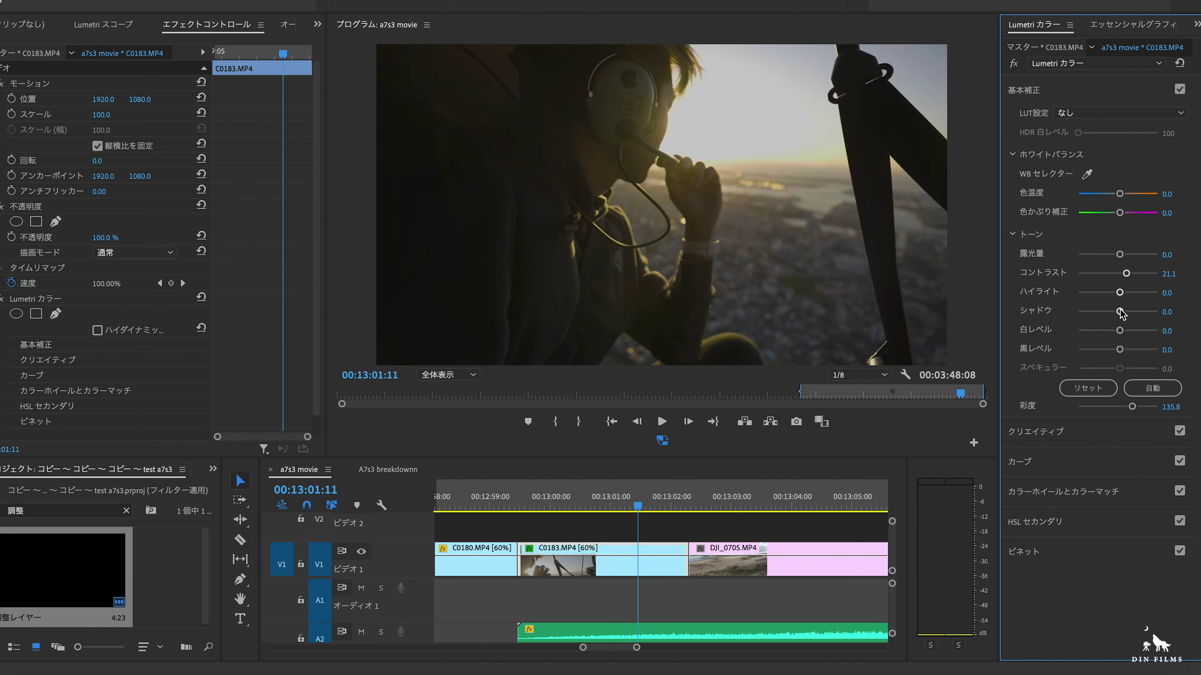
Place an adjustment layer over C0183.MP4, trimmed to the clip's length, and load DIN_LUT_OFFICIAL.cube as its creative Look at intensity about 62
left_click_drag(21, 583, 520, 526)
left_click_drag(814, 528, 687, 535)
left_click(662, 526)
left_click(1036, 119)
left_click(1089, 142)
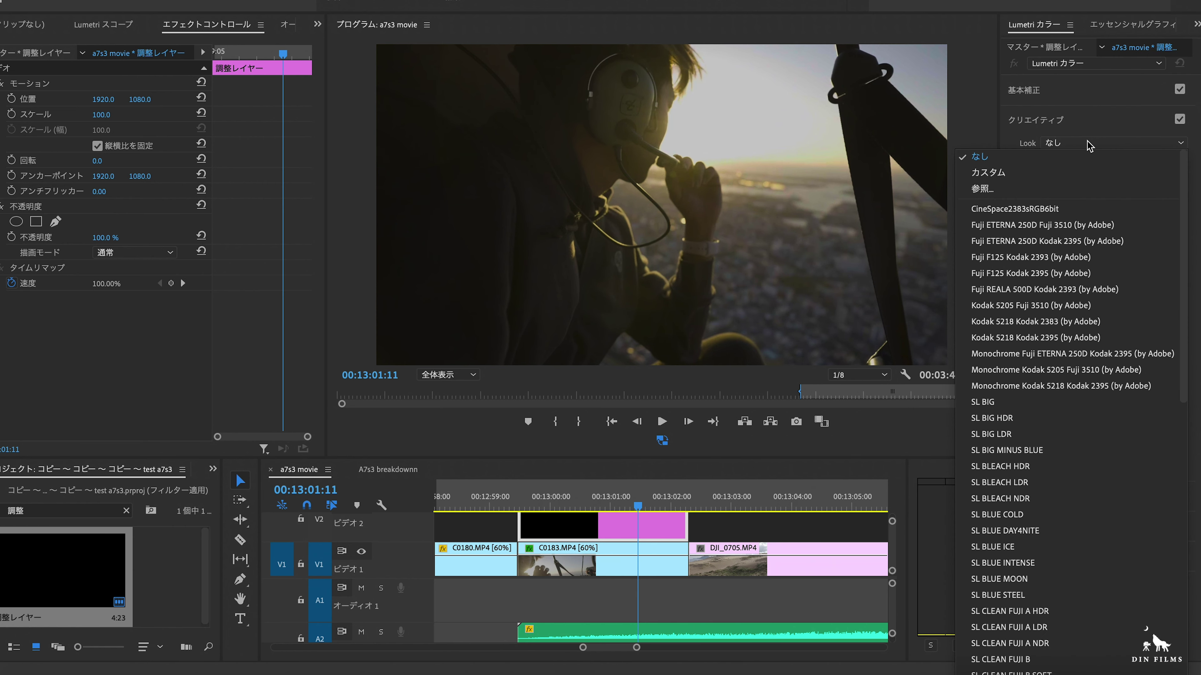
left_click(1083, 189)
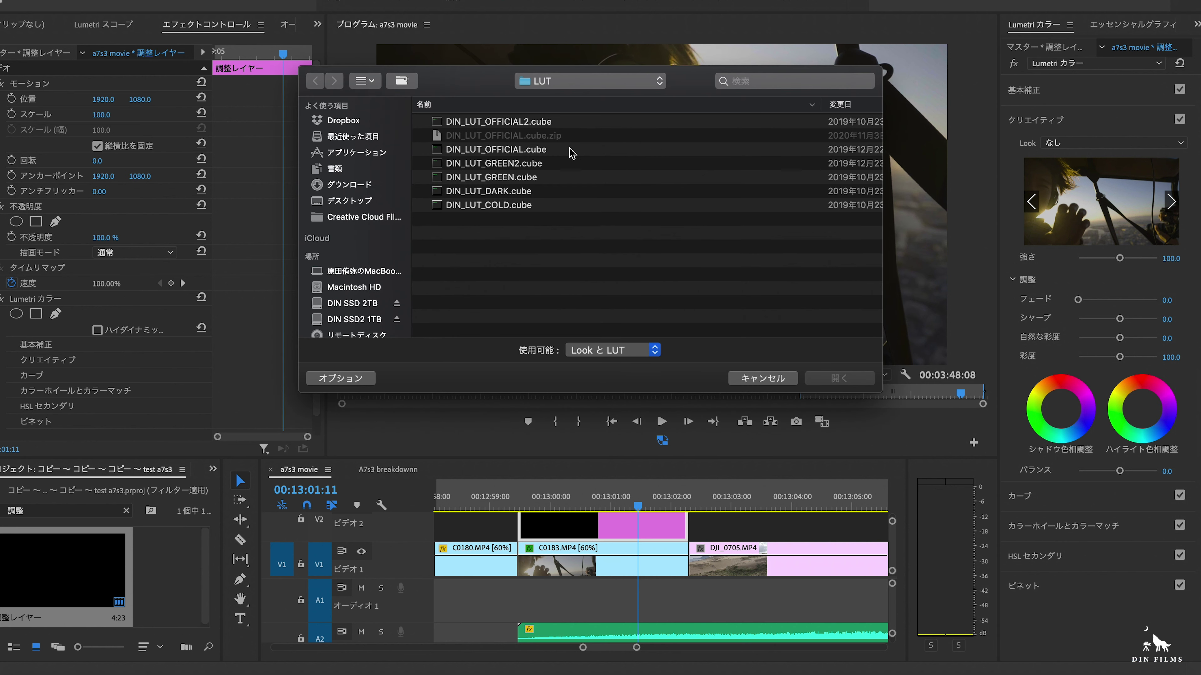
left_click(556, 152)
left_click(843, 378)
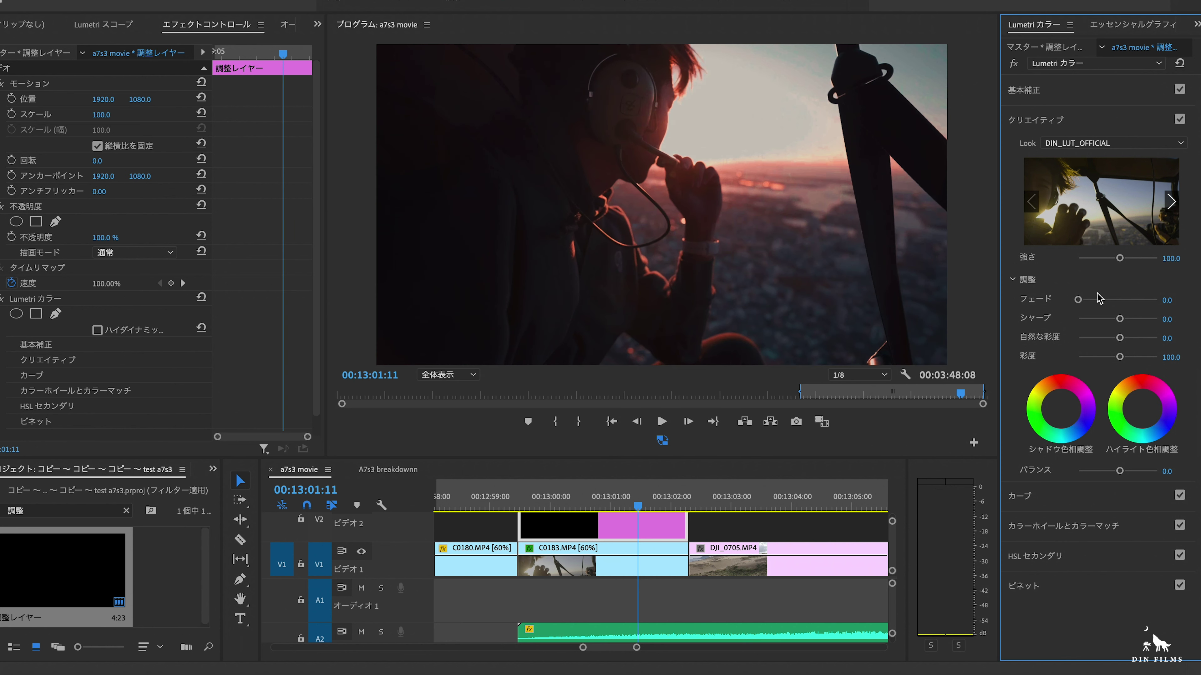
left_click_drag(1119, 261, 1106, 261)
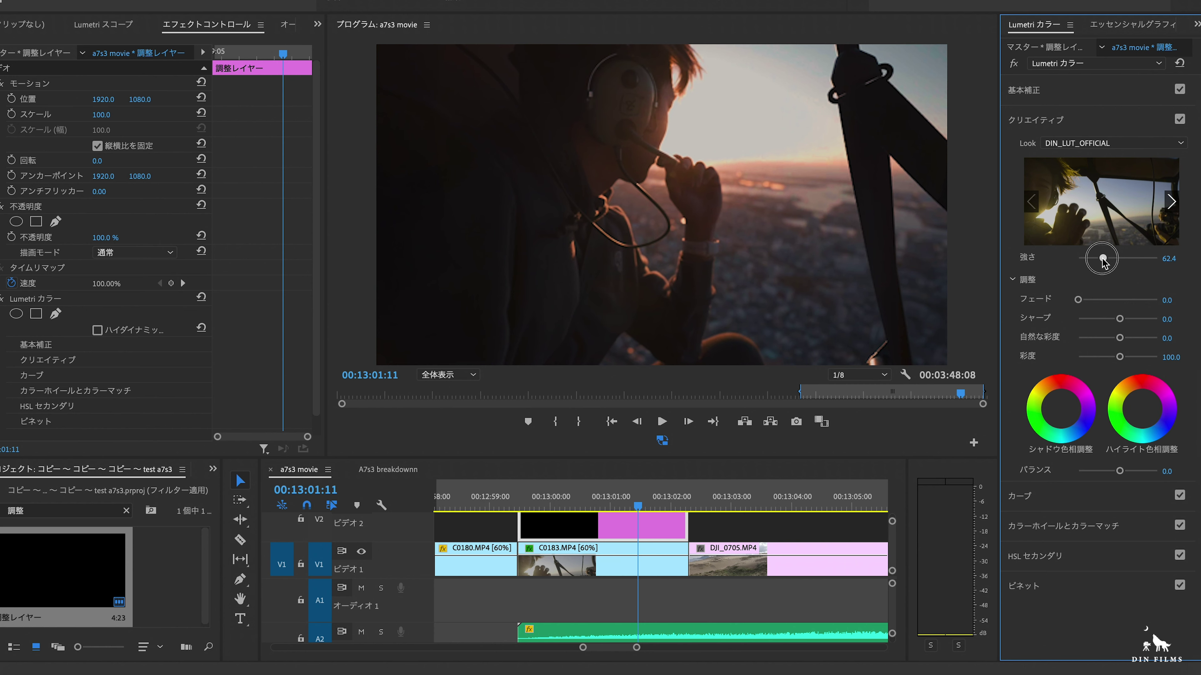
Set the C0183.MP4 clip's white balance to temperature 4.6 and tint -0.9
left_click(667, 568)
left_click(1083, 90)
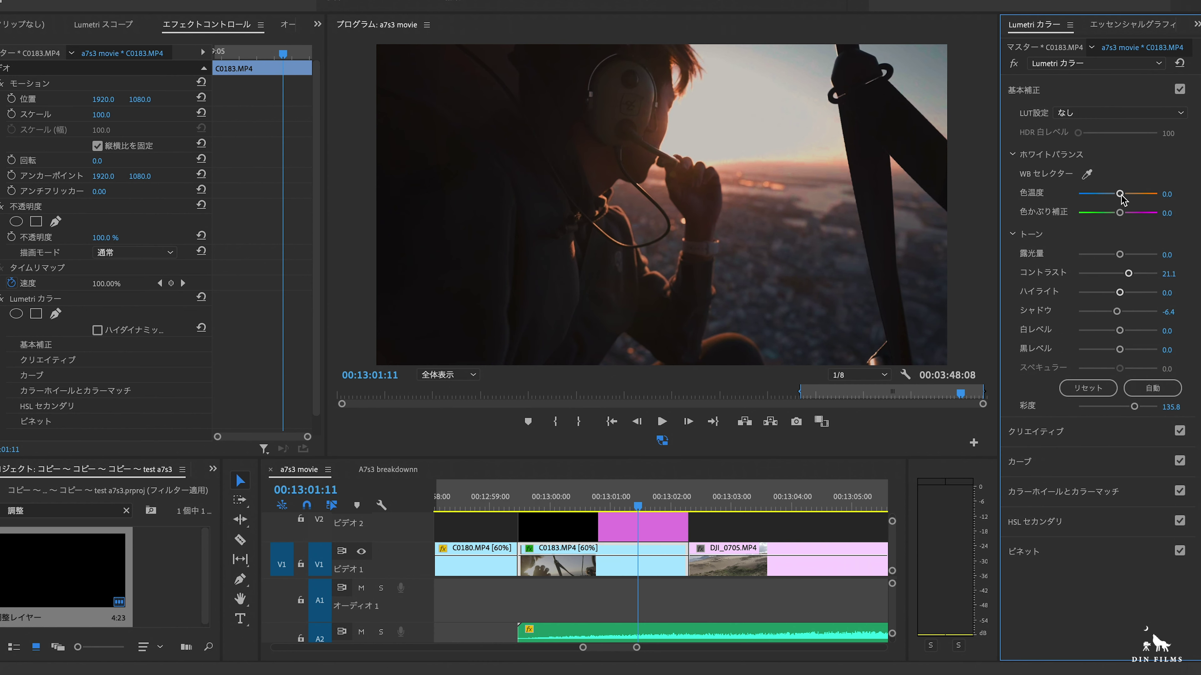
left_click_drag(1118, 195, 1117, 214)
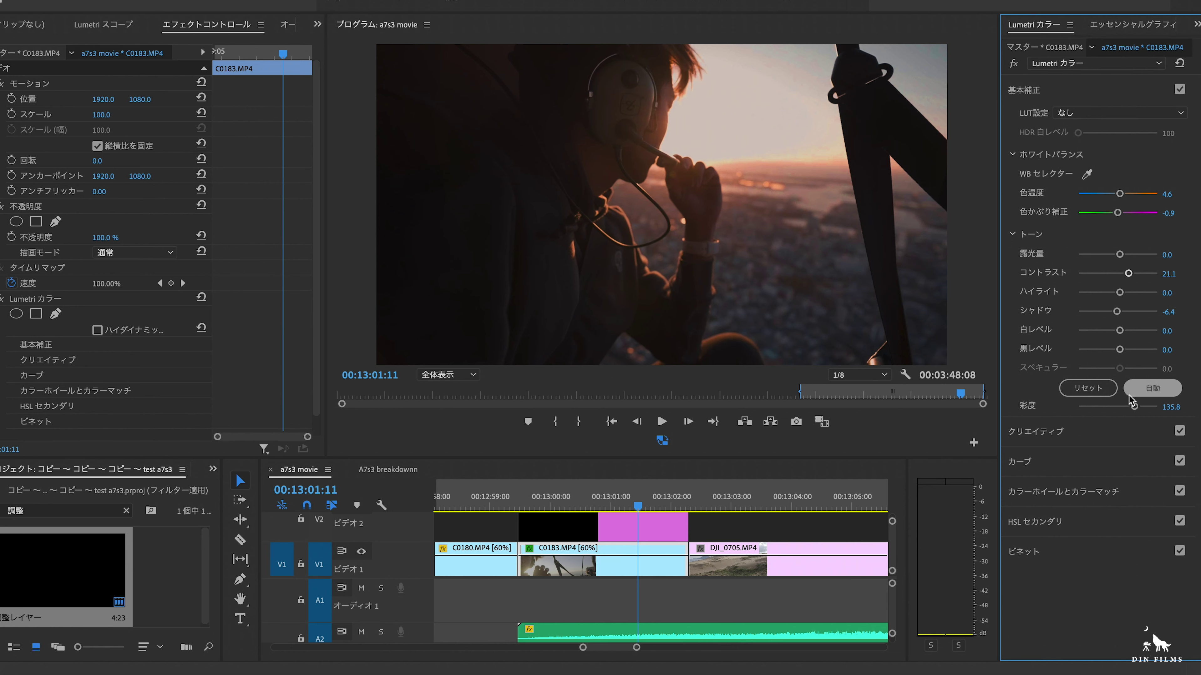
Shift the C0183.MP4 clip's creative shadow tint toward blue-cyan and its highlight tint slightly toward orange
left_click(1075, 437)
left_click_drag(1060, 408, 1064, 417)
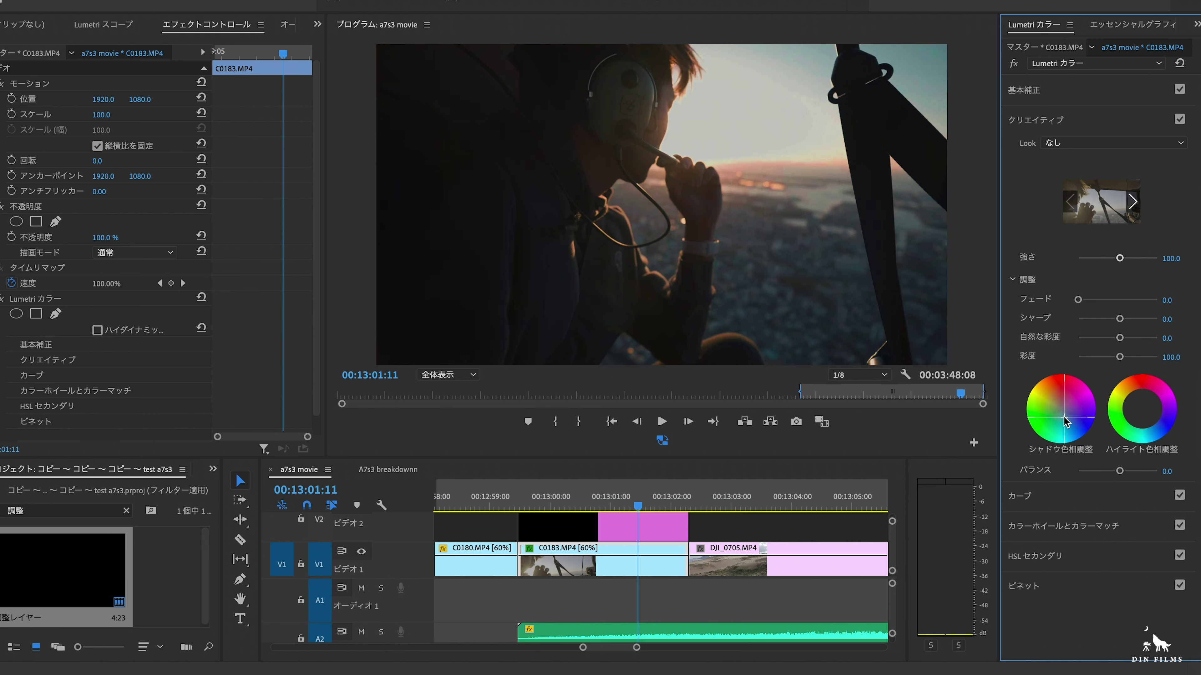
left_click_drag(1139, 407, 1142, 408)
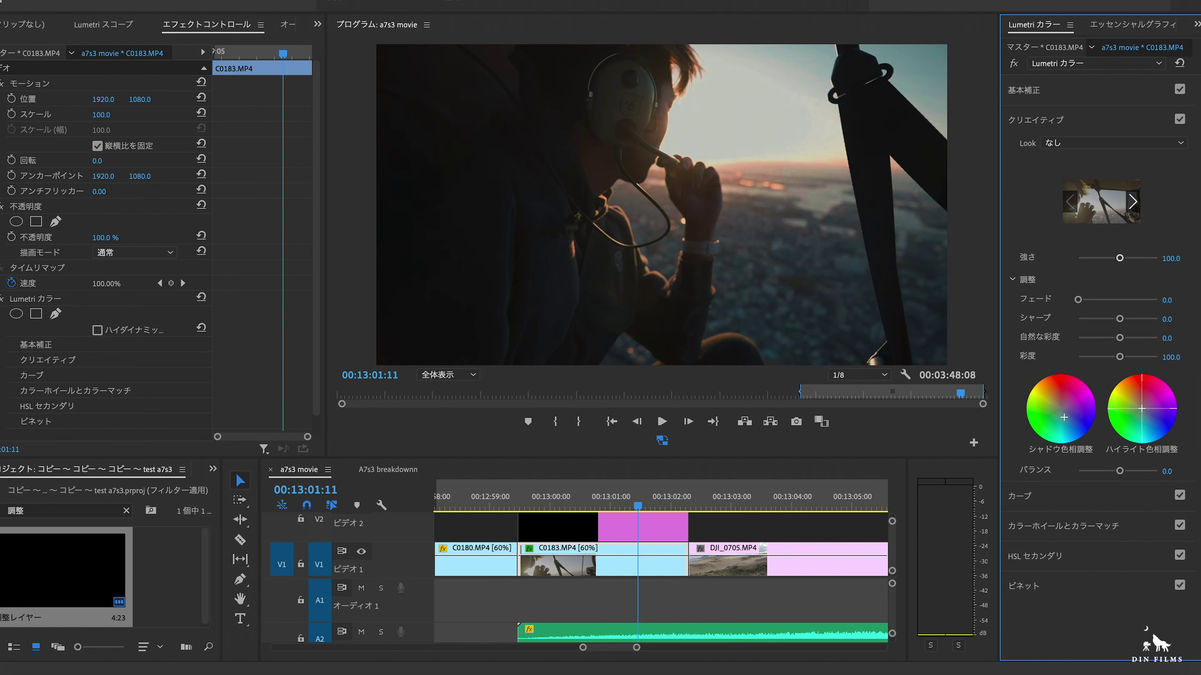
left_click_drag(1139, 406, 1139, 403)
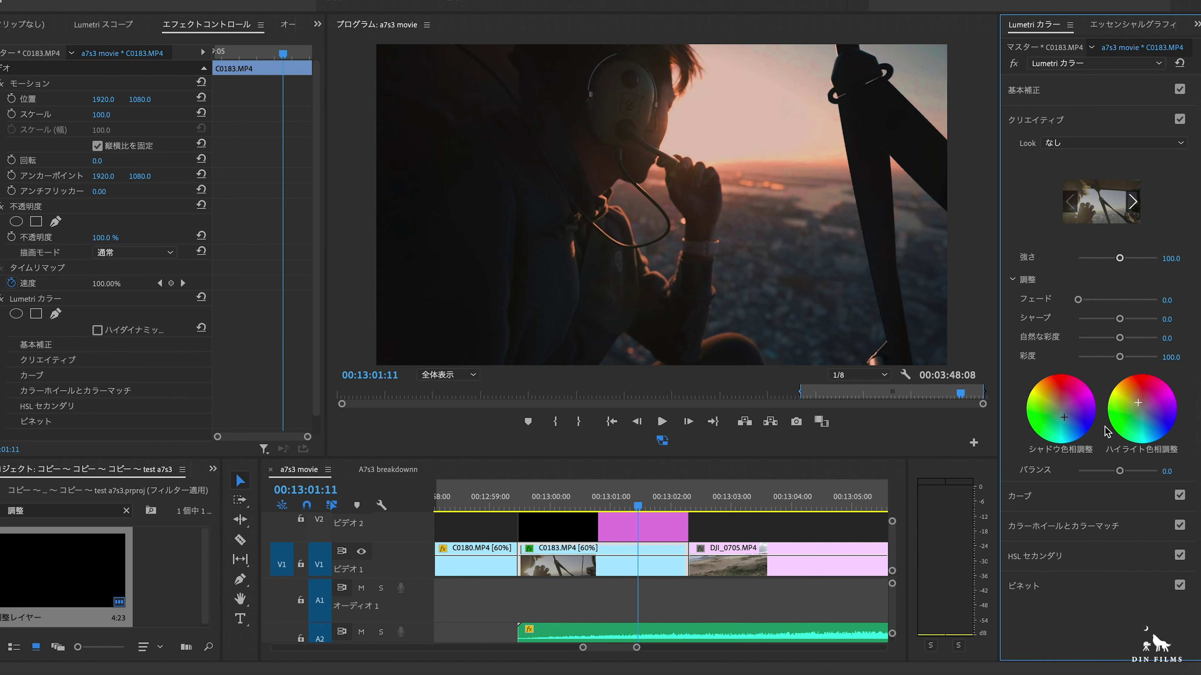
Show the Lumetri Scopes, then slightly lower the C0183.MP4 clip's shadow level, raise its highlight level and fine-tune its midtones with the color wheels
left_click(113, 27)
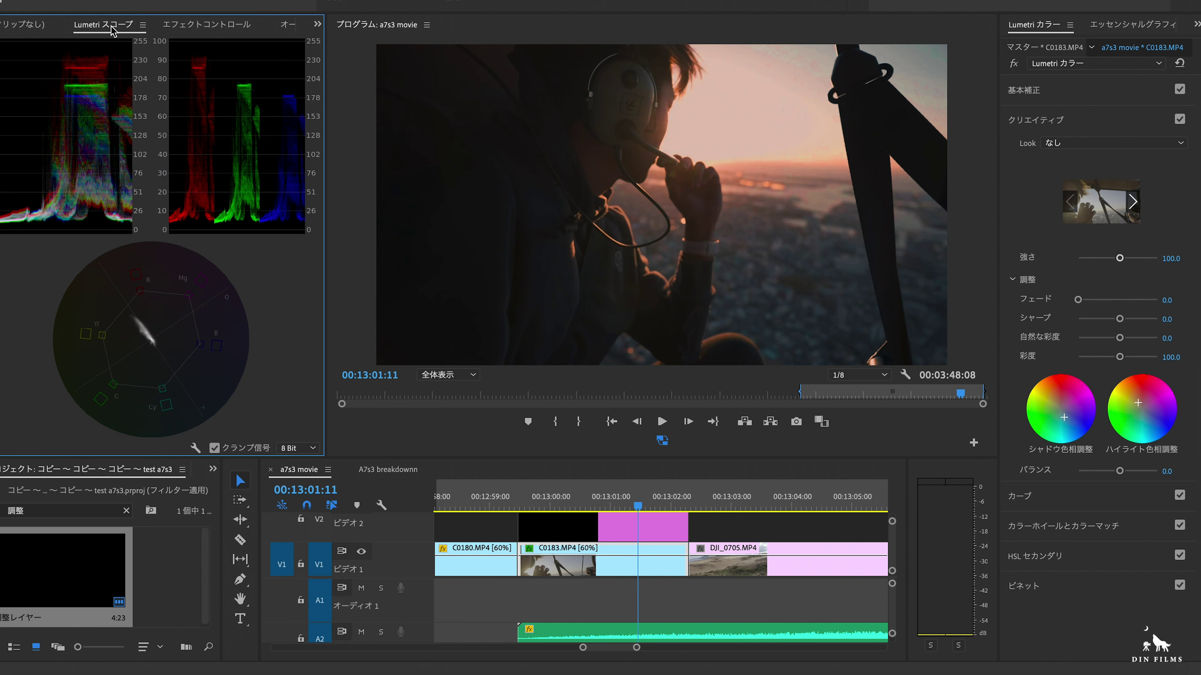
left_click(1042, 525)
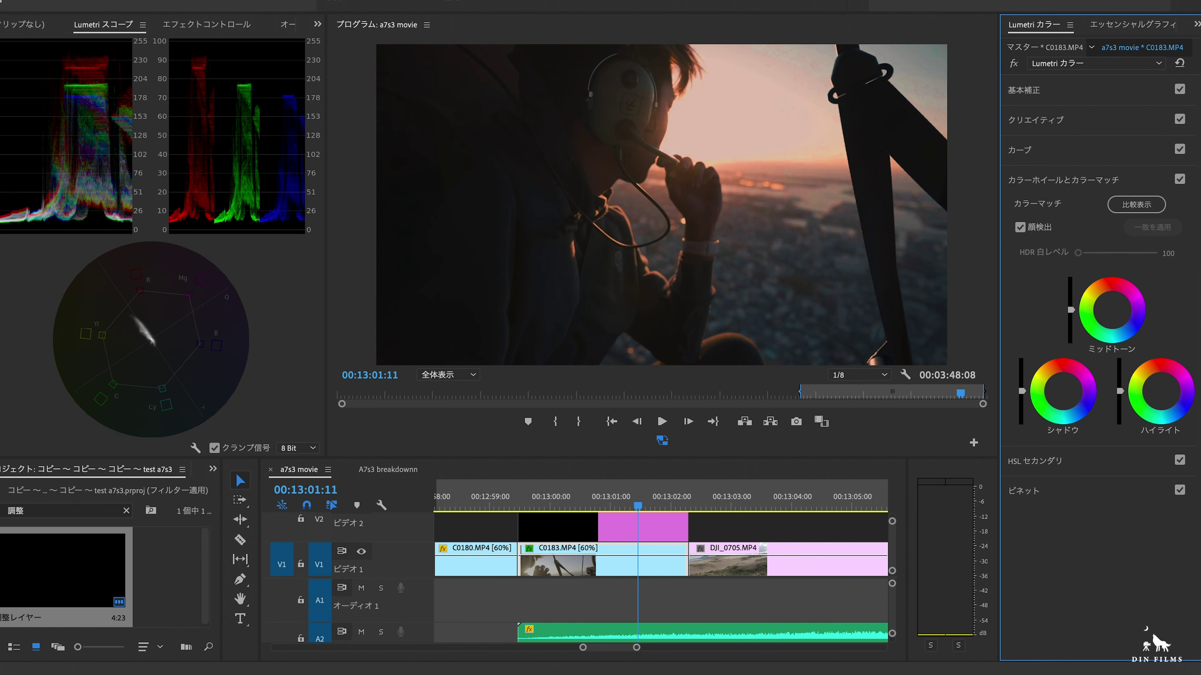
left_click_drag(1022, 395, 1023, 394)
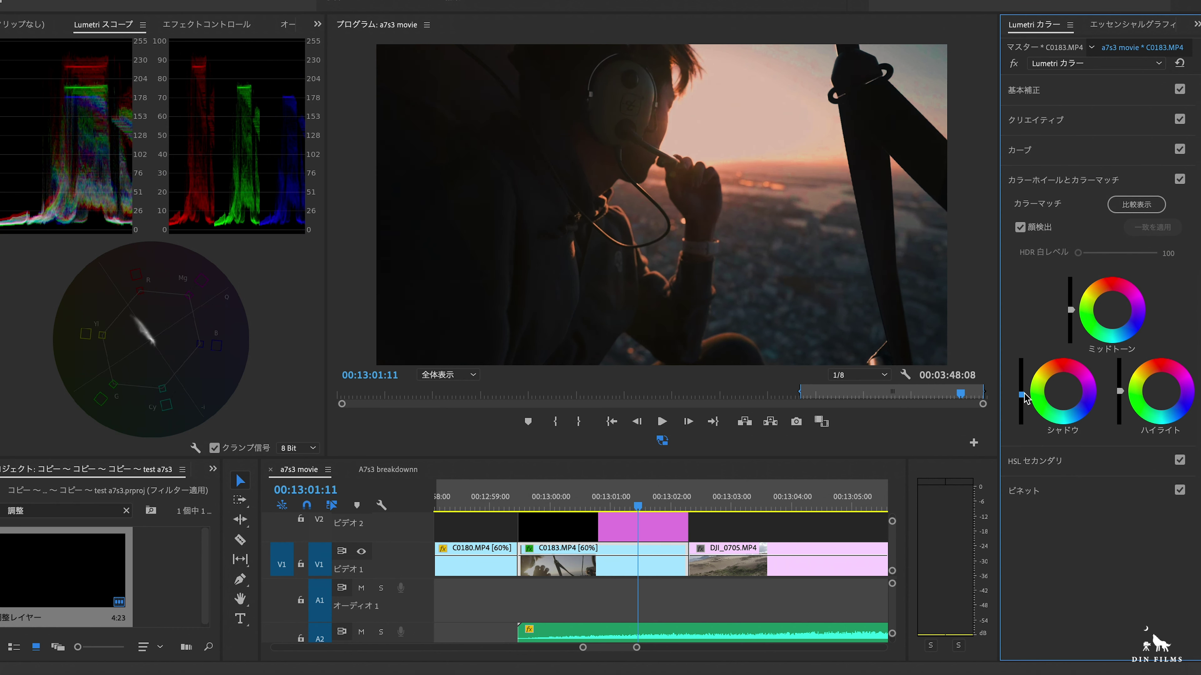
left_click_drag(1119, 391, 1119, 386)
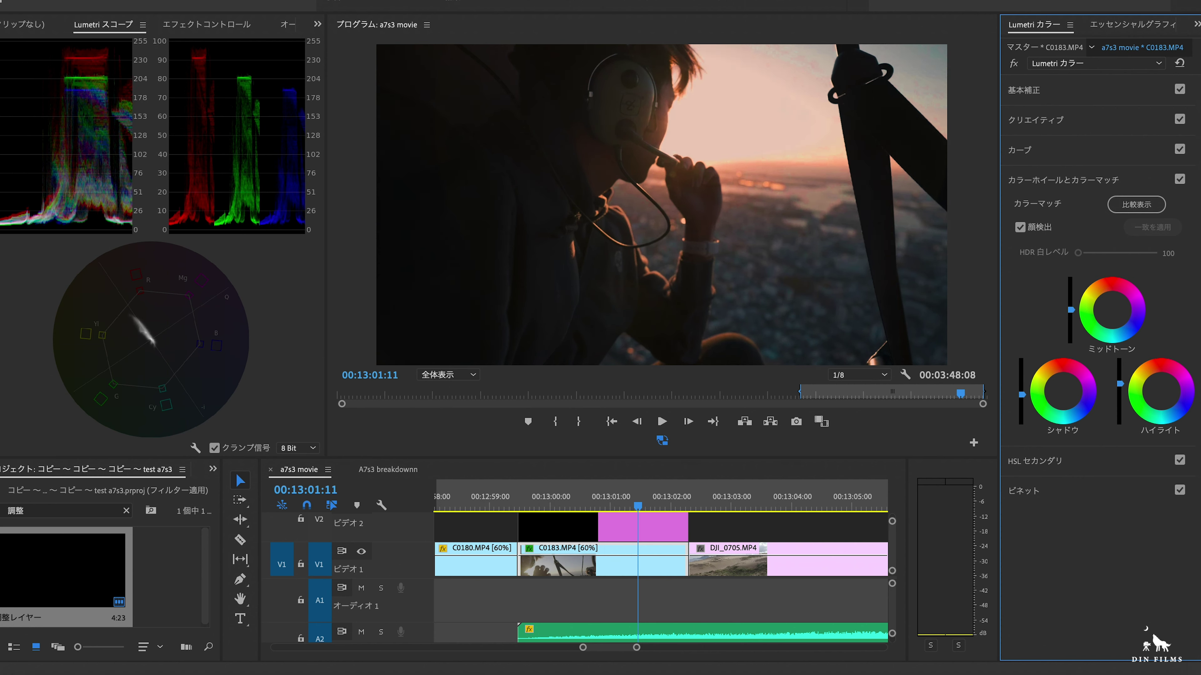
left_click_drag(1071, 310, 1071, 313)
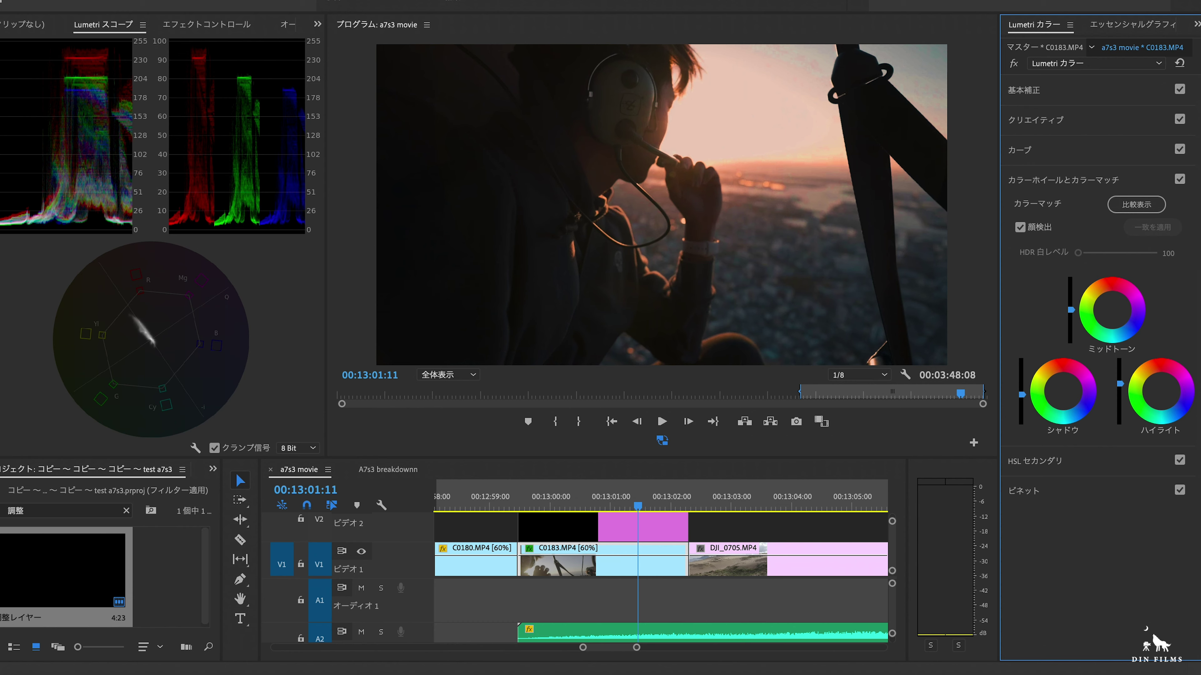